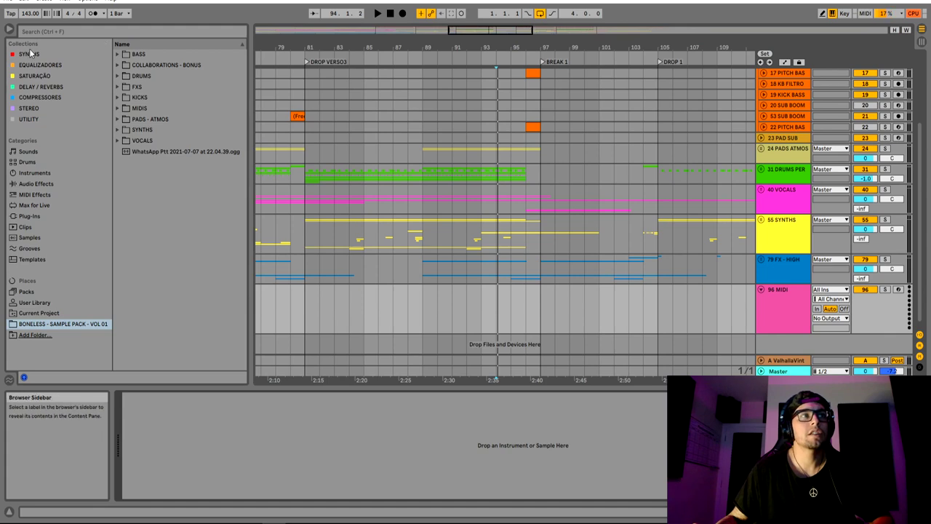
# Load Serum_x64 from the SYNTHS collection onto the 96 MIDI track, move its window aside and close it
pyautogui.click(29, 53)
pyautogui.doubleClick(150, 141)
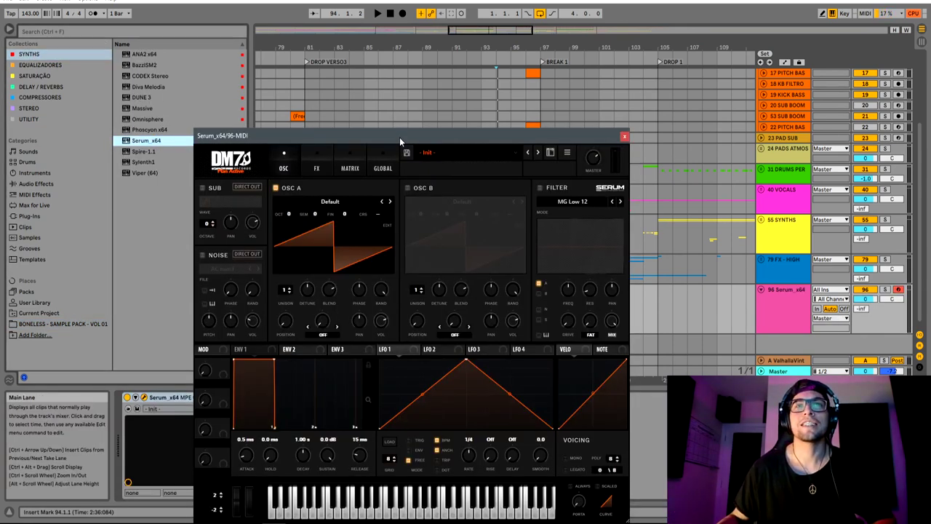
pyautogui.moveTo(399, 137); pyautogui.dragTo(315, 65)
pyautogui.click(790, 309)
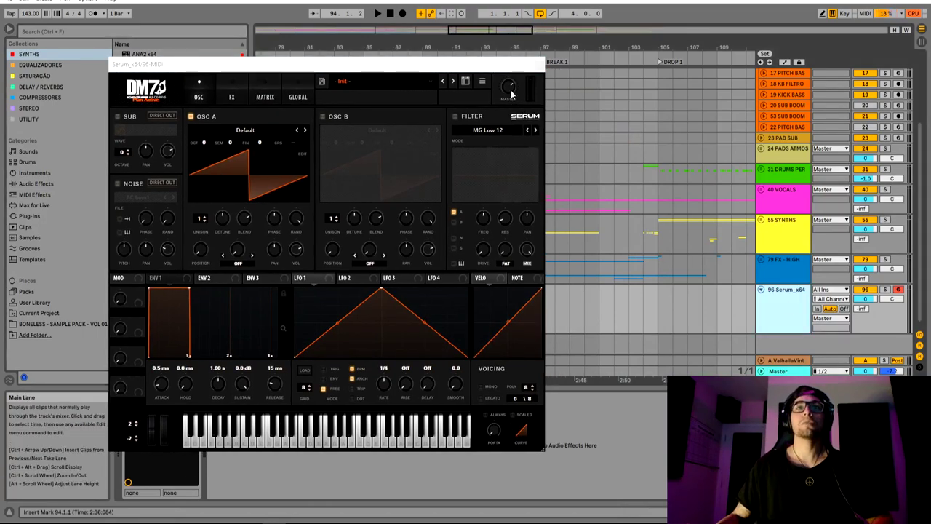
pyautogui.click(539, 65)
# Create an empty four-bar MIDI clip from bar 97 to bar 101 on the Serum track and open it for note editing
pyautogui.moveTo(569, 48)
pyautogui.mouseDown()
pyautogui.moveTo(570, 63)
pyautogui.moveTo(541, 67)
pyautogui.mouseUp()
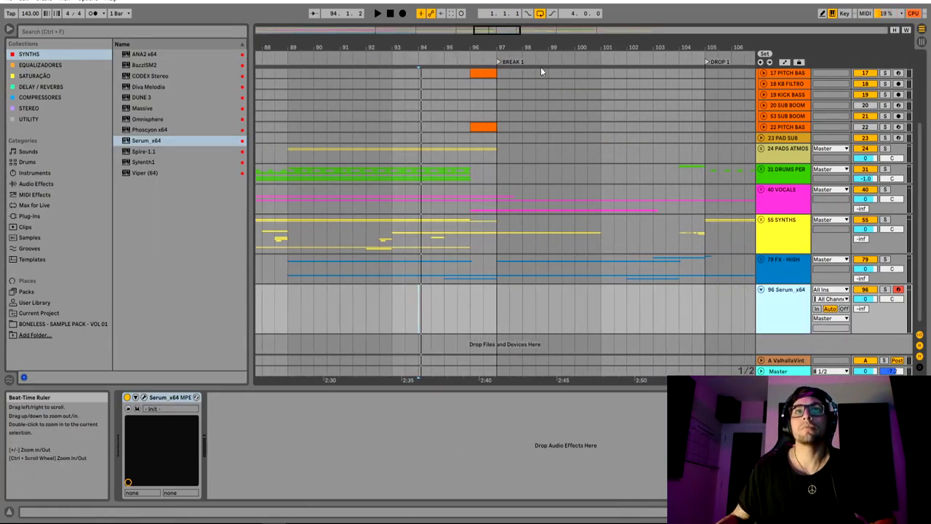
pyautogui.scroll(-1, 534, 270)
pyautogui.click(418, 301)
pyautogui.press('space')
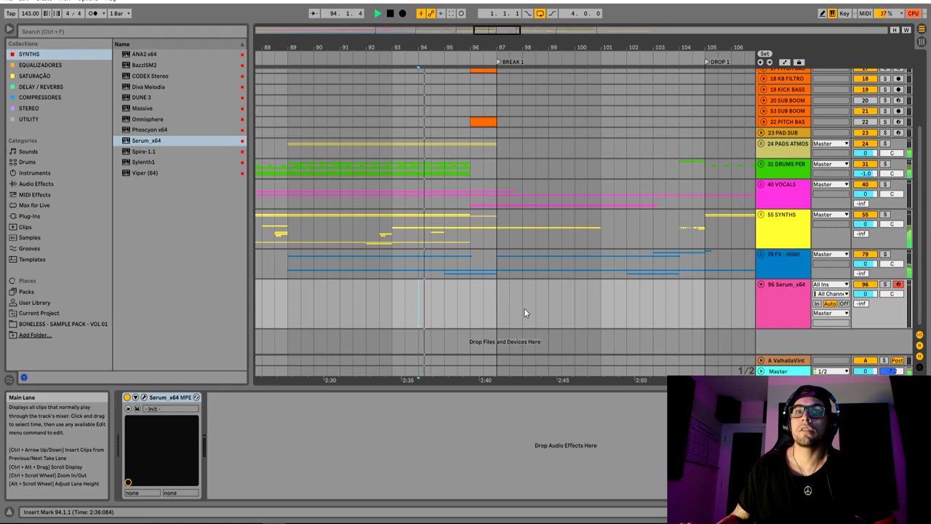
pyautogui.moveTo(497, 302); pyautogui.dragTo(596, 295)
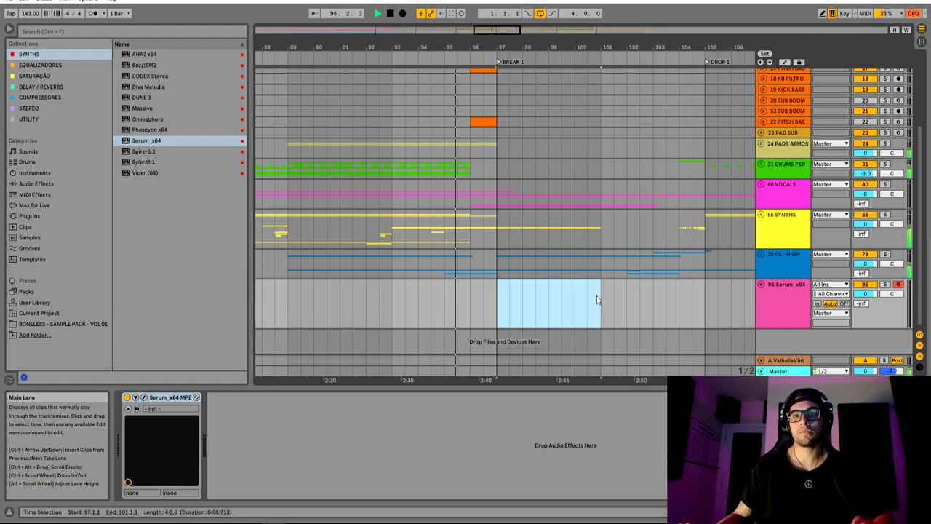
pyautogui.hotkey('ctrl', 'shift', 'm')
pyautogui.doubleClick(587, 285)
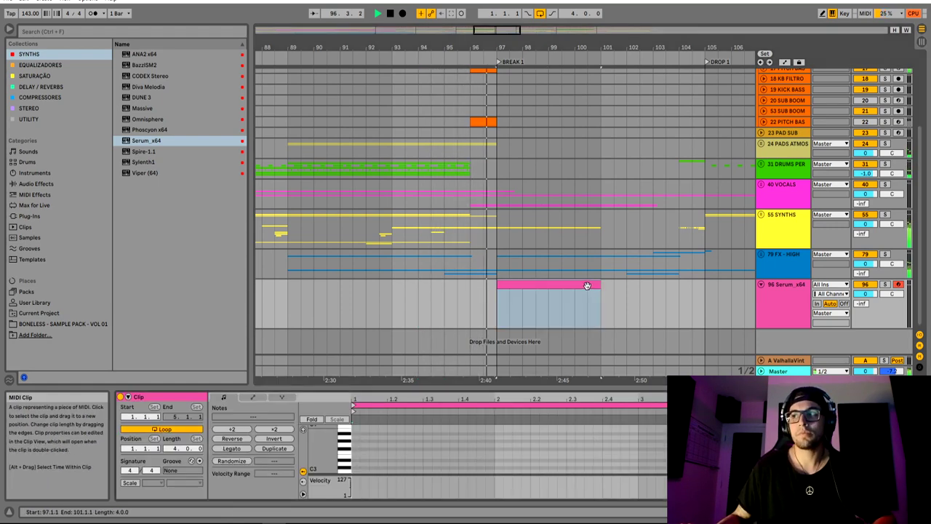
pyautogui.press('space')
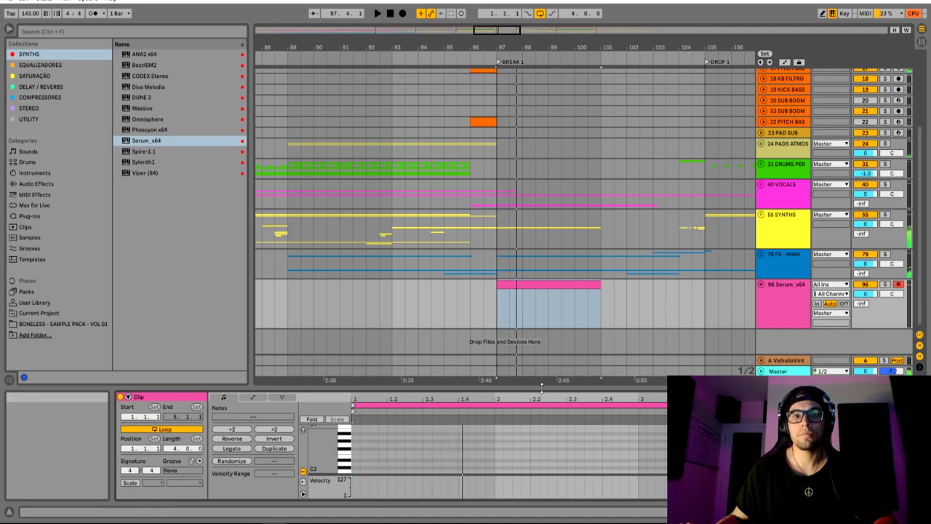
# Enlarge the note editor and add a C#1 note, stretching it from the clip's start towards its end
pyautogui.moveTo(540, 387); pyautogui.dragTo(525, 310)
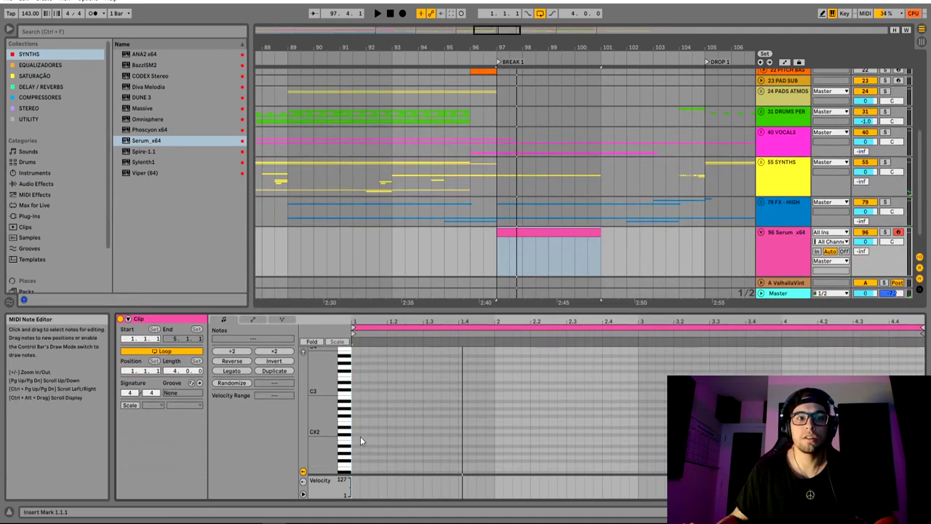
pyautogui.doubleClick(361, 436)
pyautogui.press('Up')
pyautogui.hotkey('shift', 'Down')
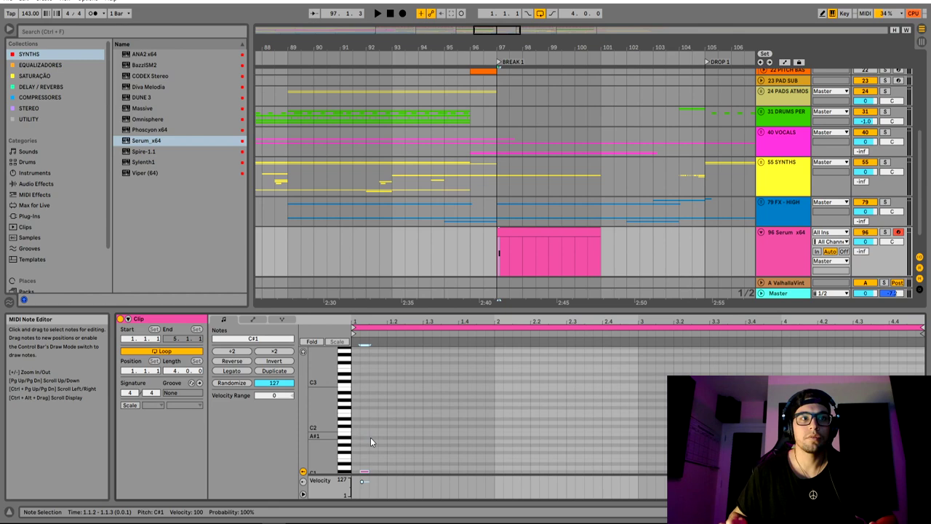
pyautogui.moveTo(358, 472); pyautogui.dragTo(907, 471)
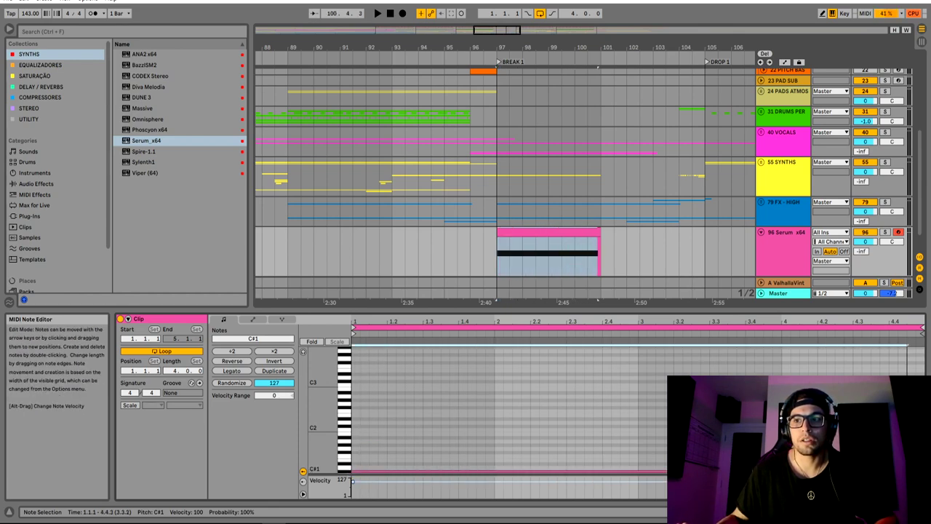
# Transpose the long note down to G0 and briefly play it back
pyautogui.press('Down')
pyautogui.press('Down')
pyautogui.press('Down')
pyautogui.press('Down')
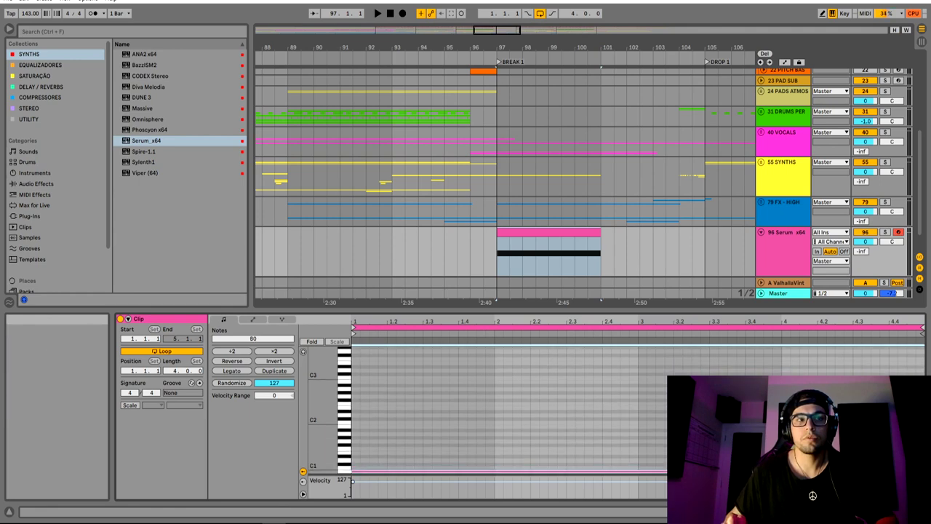
pyautogui.press('Down')
pyautogui.press('Down')
pyautogui.press('space')
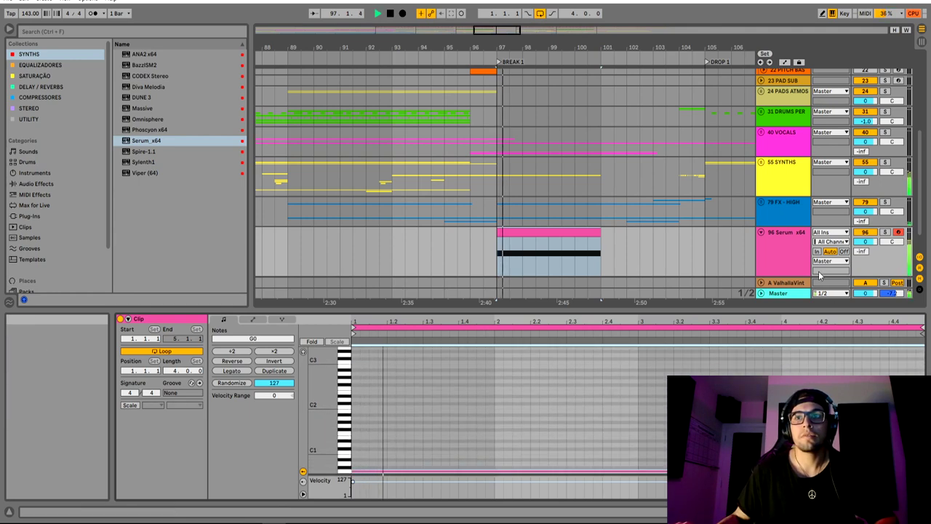
pyautogui.press('space')
# Reopen the Serum synth window from the 96 Serum_x64 track and solo that track
pyautogui.doubleClick(793, 246)
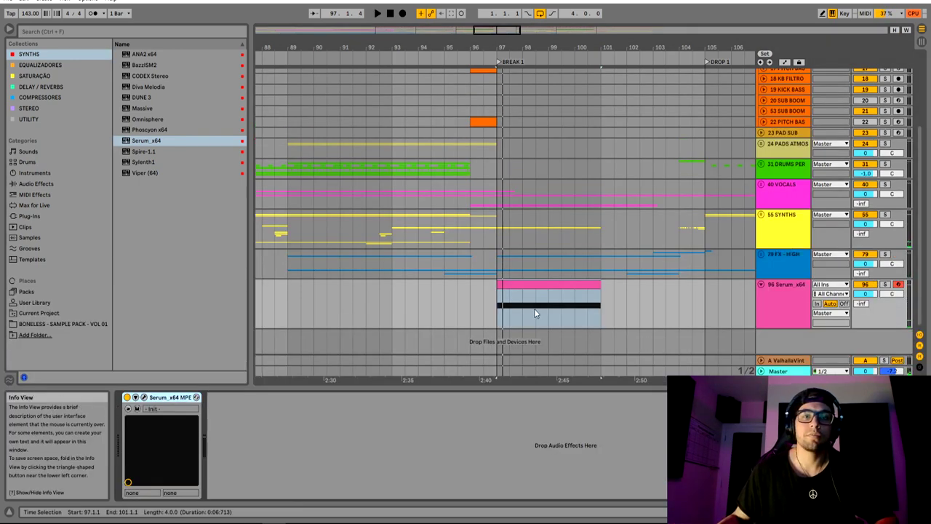
pyautogui.moveTo(582, 48); pyautogui.dragTo(519, 59)
pyautogui.click(484, 285)
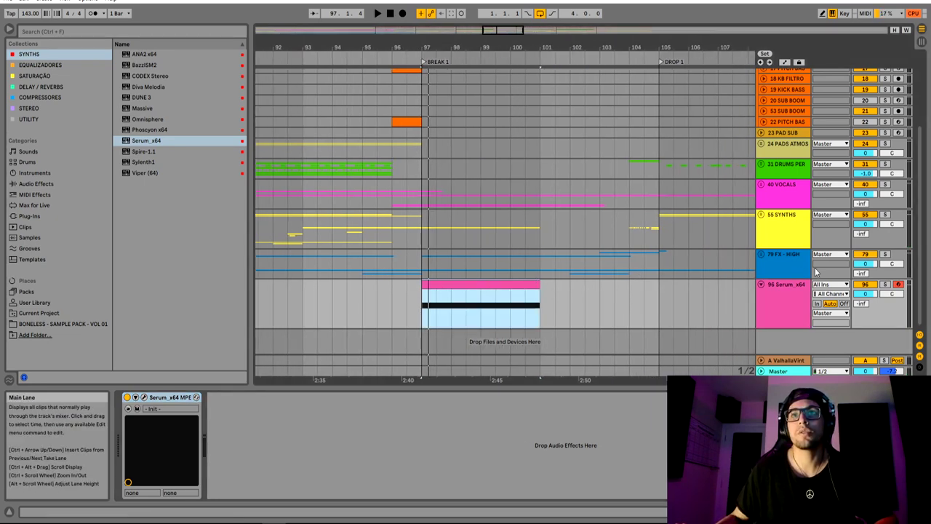
pyautogui.doubleClick(790, 316)
pyautogui.click(144, 398)
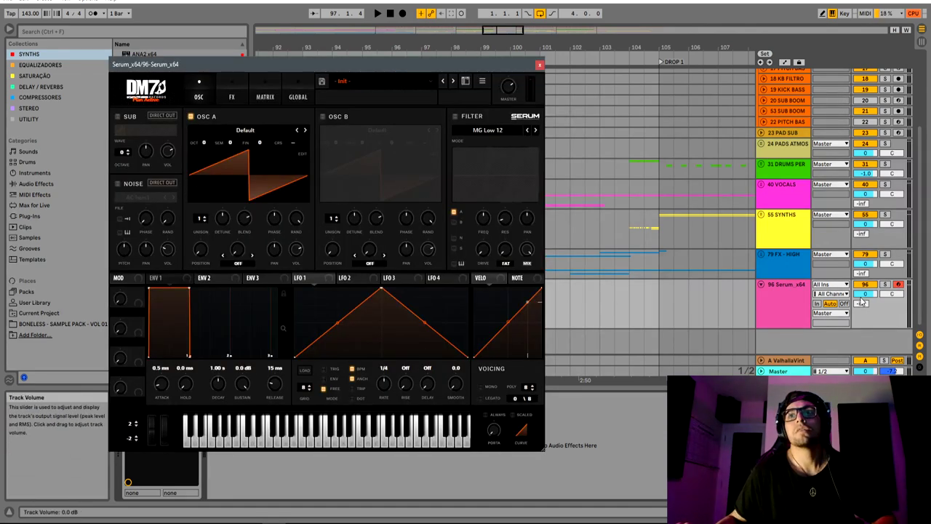
pyautogui.click(884, 285)
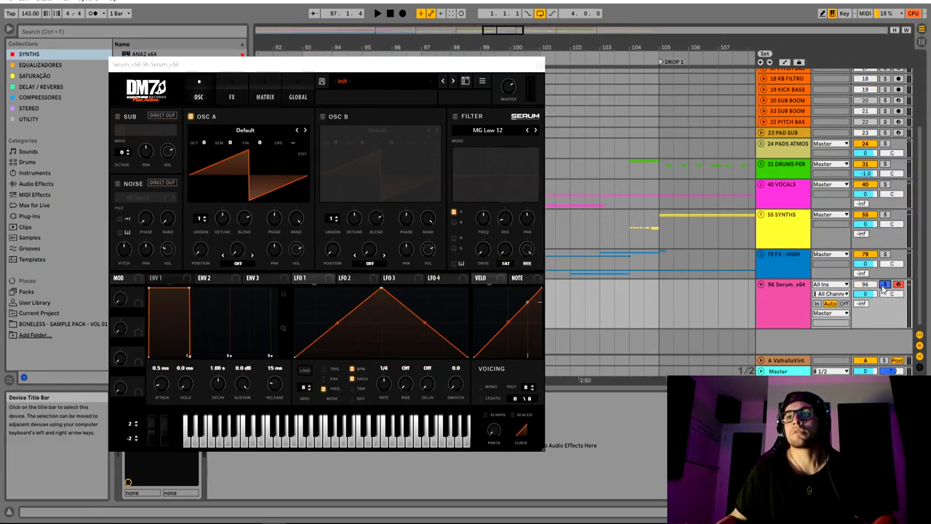
# Load the Analog wavetable Basic Shapes into oscillator A
pyautogui.click(481, 81)
pyautogui.click(550, 145)
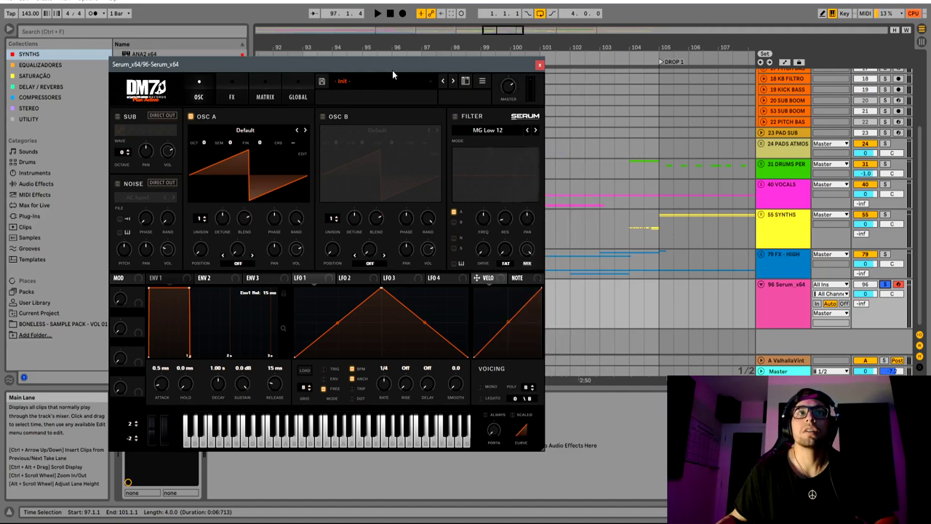
pyautogui.click(229, 136)
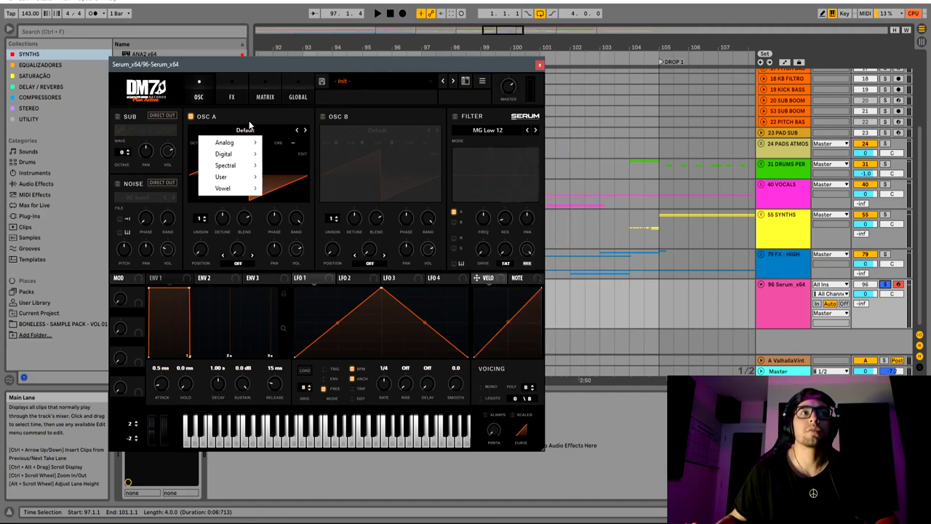
pyautogui.moveTo(251, 143)
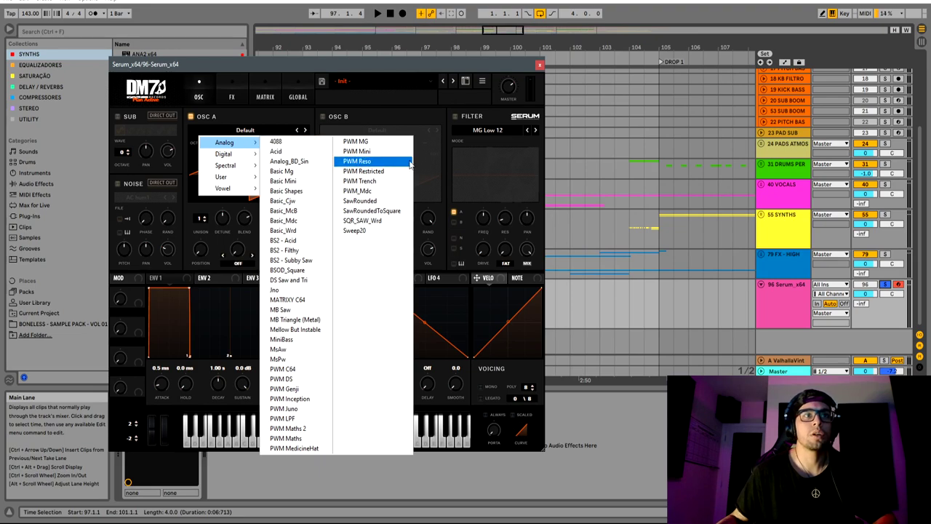
pyautogui.click(321, 190)
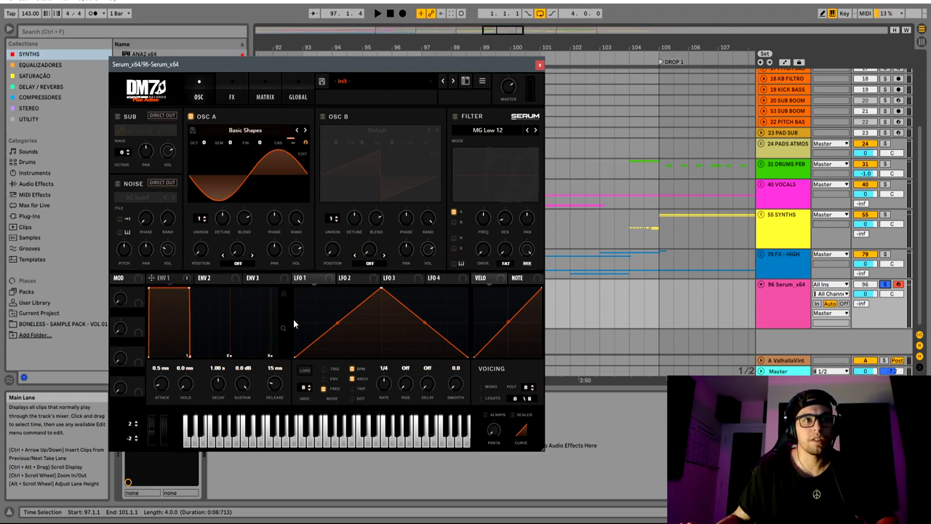
# Shape envelope 1 into a curved fade with a 6.81 s decay and sustain at minus infinity dB, and audition it
pyautogui.moveTo(283, 328); pyautogui.dragTo(265, 320)
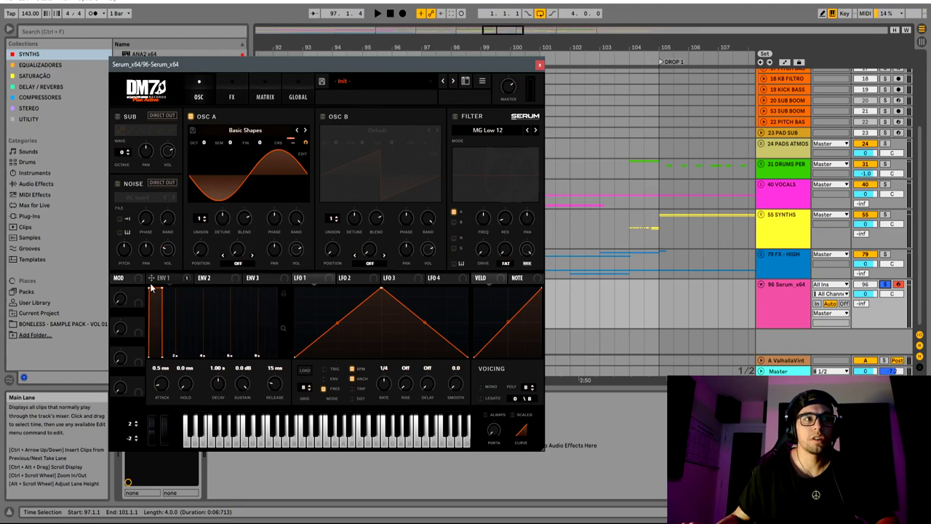
pyautogui.moveTo(158, 295); pyautogui.dragTo(213, 375)
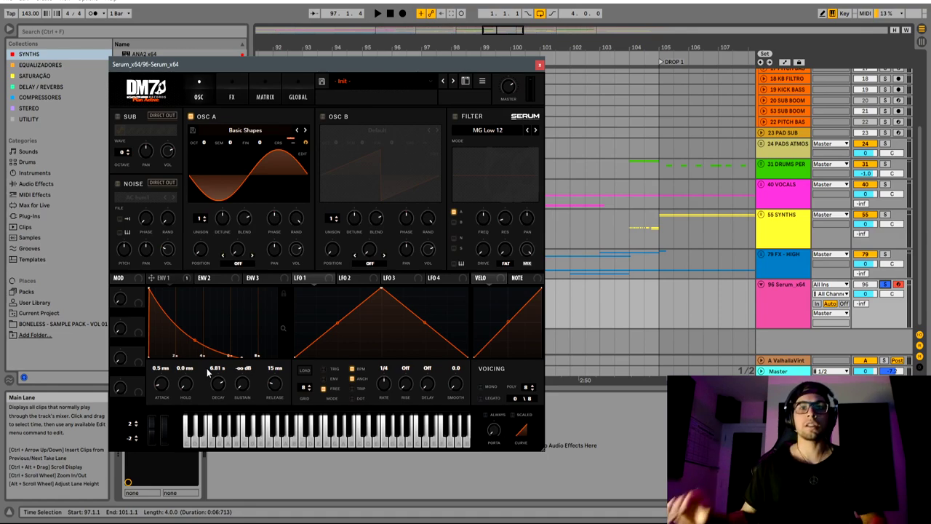
pyautogui.press('space')
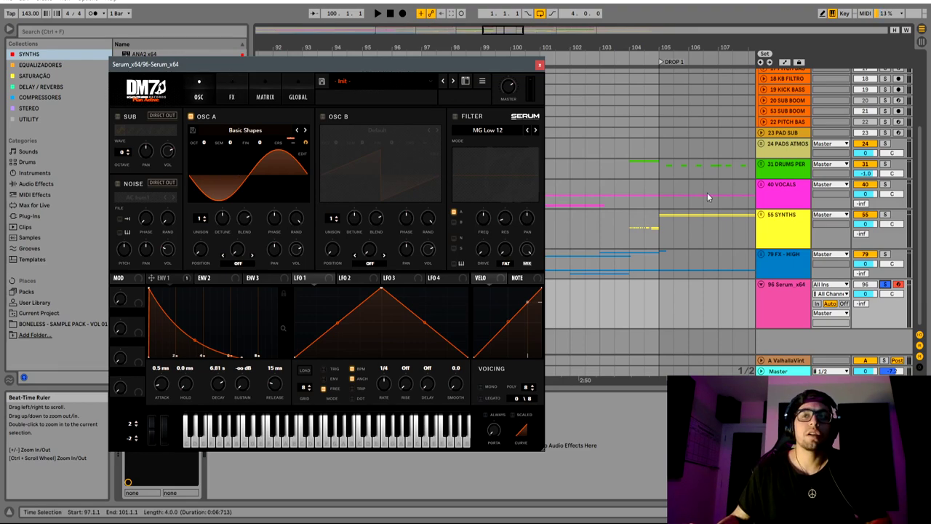
# Enable the Distortion effect with the Tube type and raise its drive to about 71% while the clip plays
pyautogui.click(240, 101)
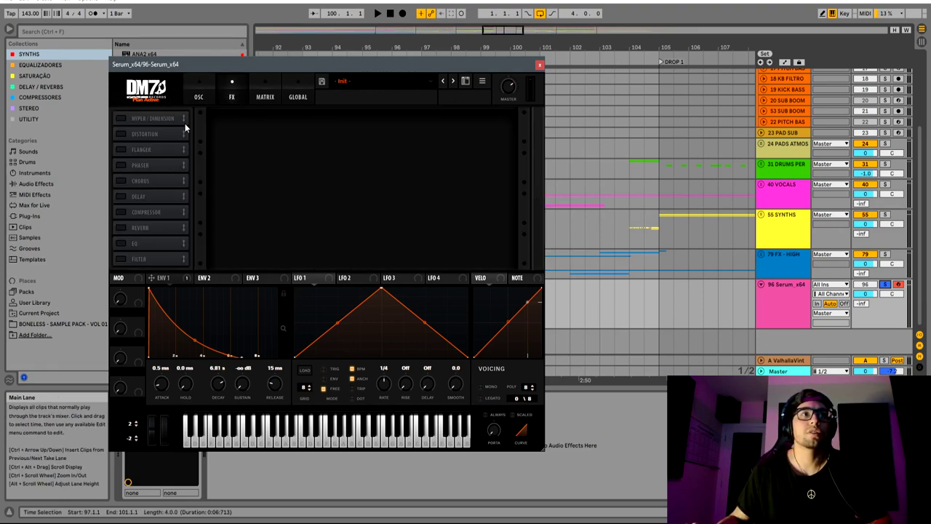
pyautogui.click(125, 134)
pyautogui.press('space')
pyautogui.moveTo(429, 123); pyautogui.dragTo(447, 59)
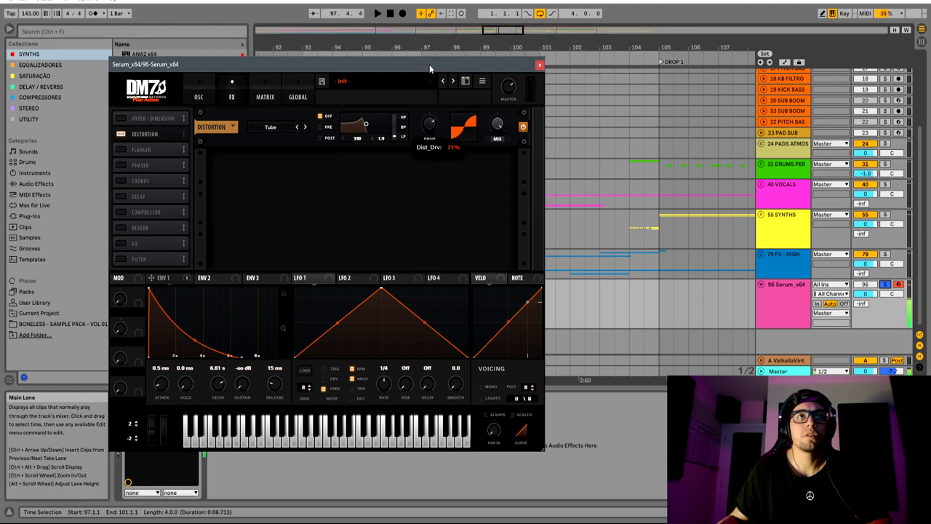
pyautogui.press('space')
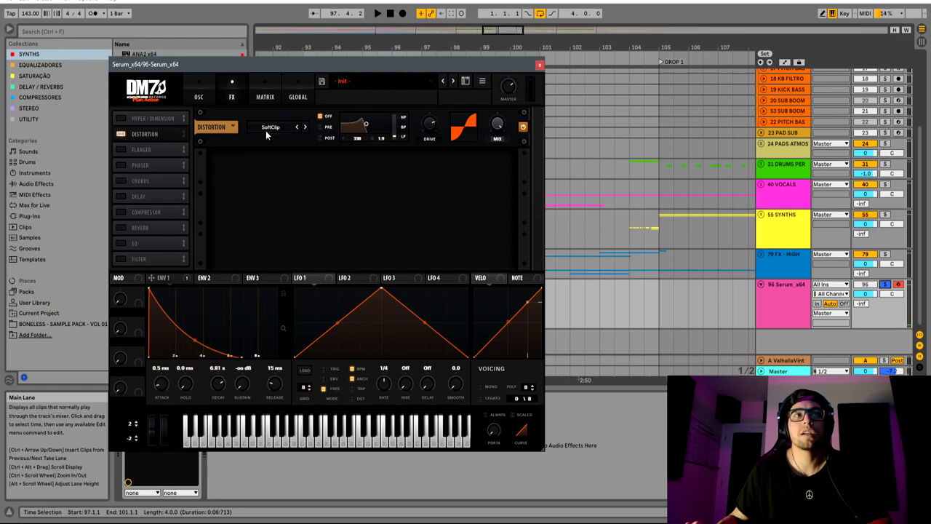
# Audition the distortion with SoftClip, switch it back to Tube for comparison, and close the Serum window
pyautogui.press('space')
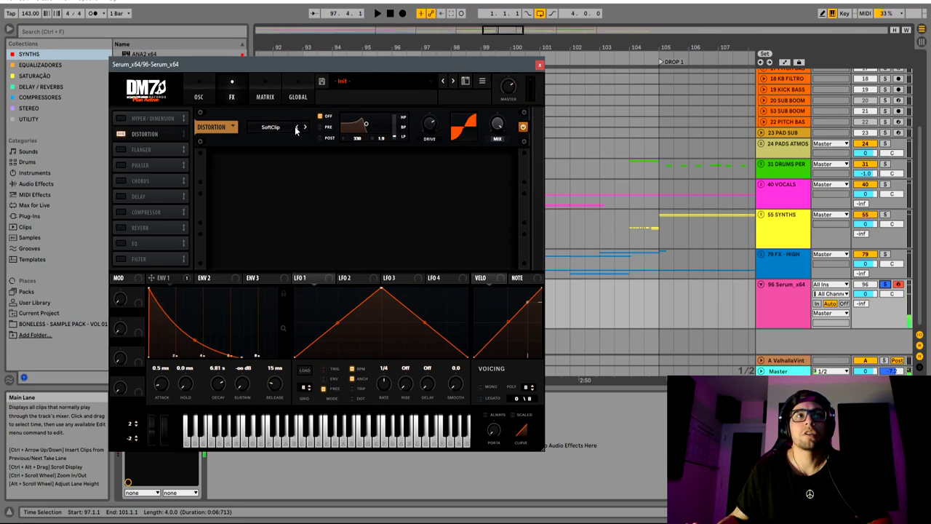
pyautogui.press('space')
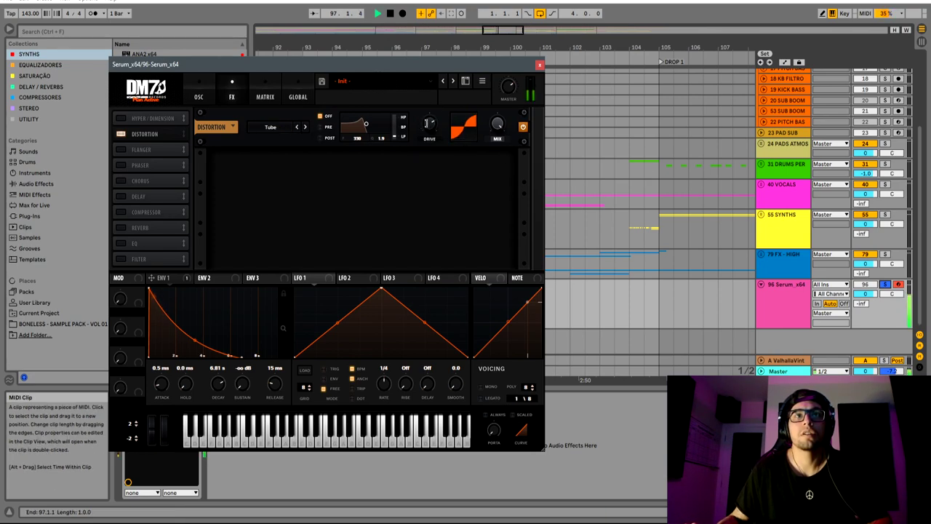
pyautogui.press('space')
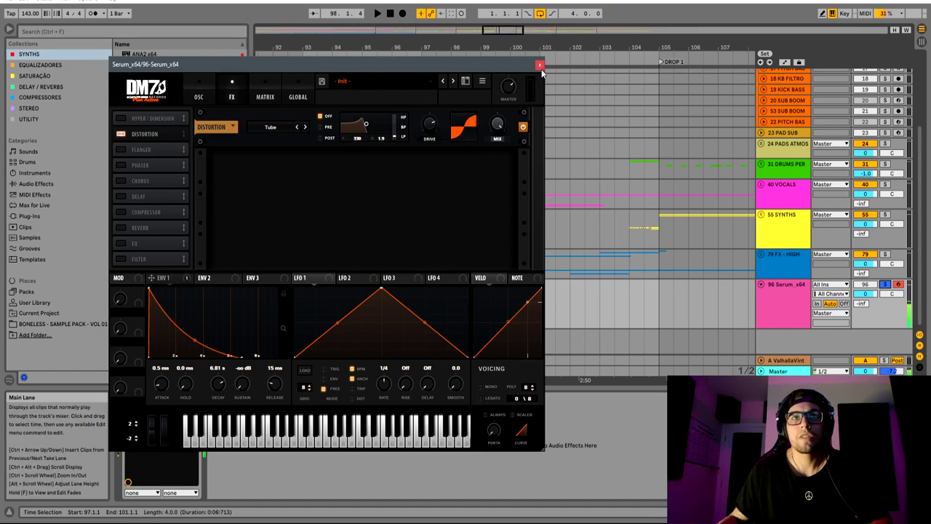
pyautogui.click(540, 66)
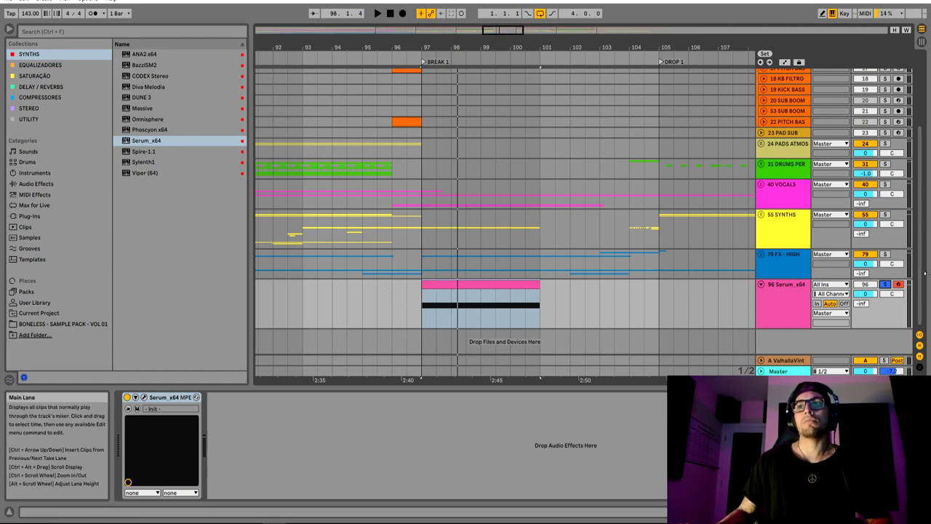
# Check the Serum clip's level on the Master channel in the mixer and inspect the Master track's device chain
pyautogui.click(524, 285)
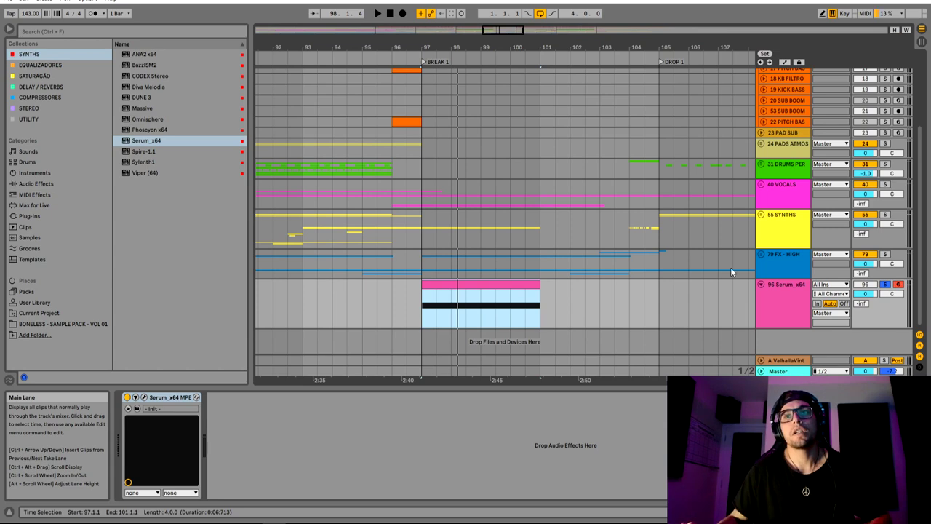
pyautogui.press('Tab')
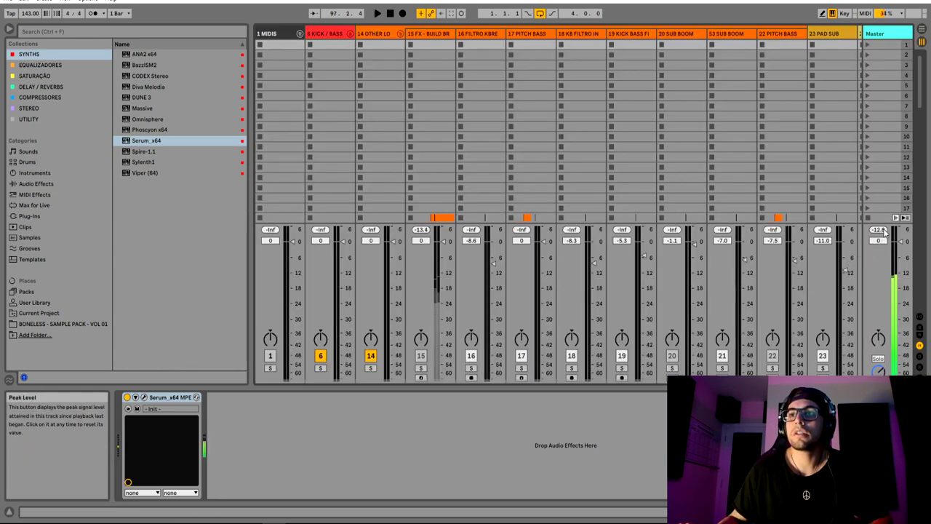
pyautogui.press('Tab')
pyautogui.click(778, 371)
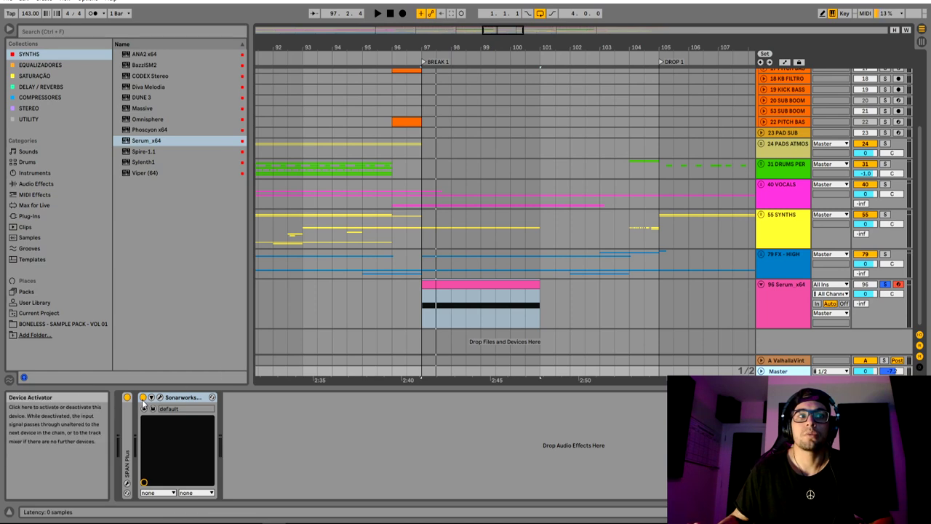
pyautogui.click(781, 293)
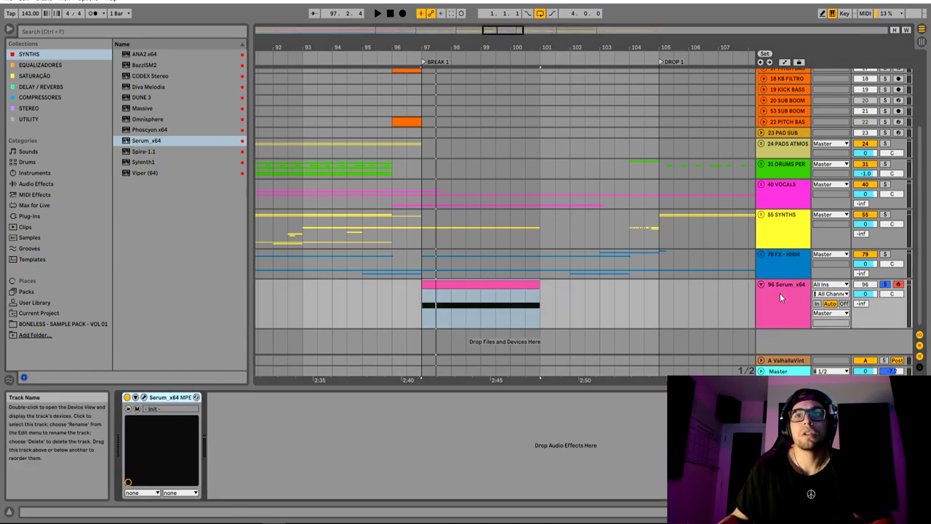
pyautogui.press('Tab')
pyautogui.press('Tab')
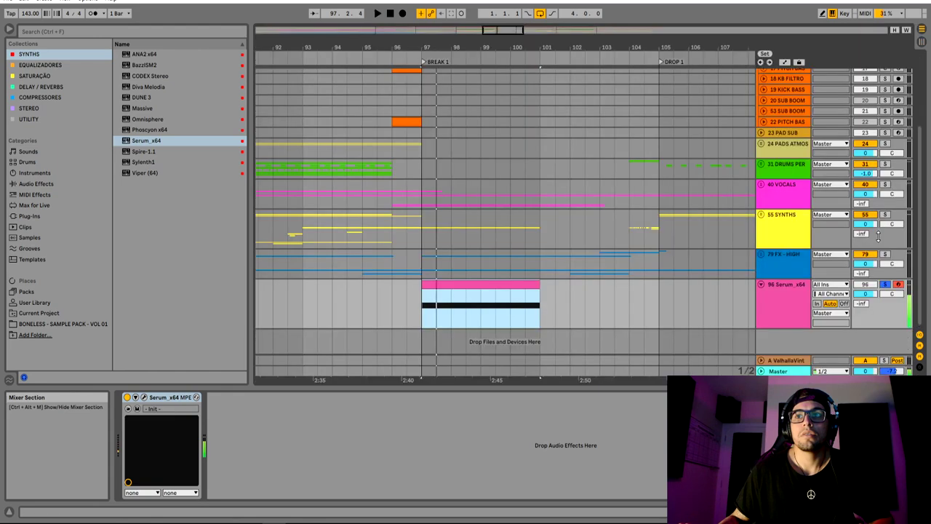
# Lower the Serum track's volume to -6.0 dB and check the channel in the mixer view
pyautogui.click(865, 294)
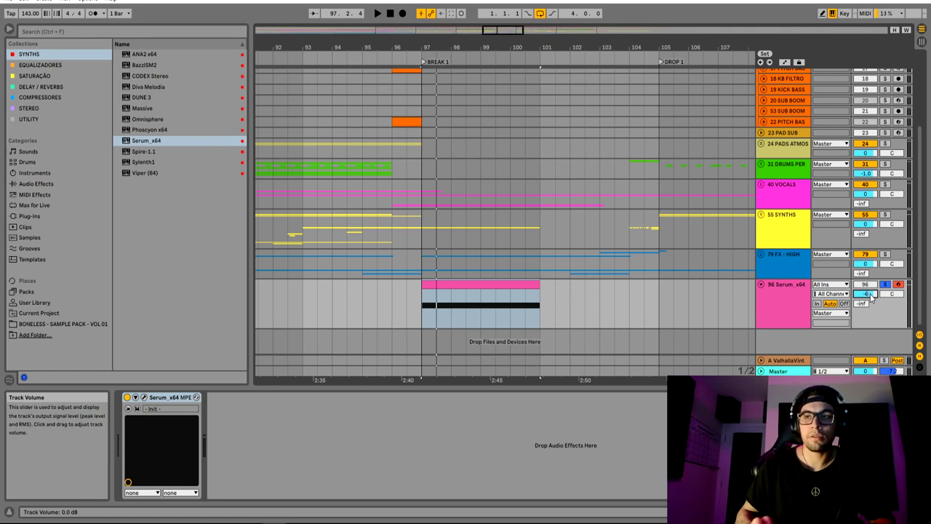
pyautogui.press('Tab')
pyautogui.press('Tab')
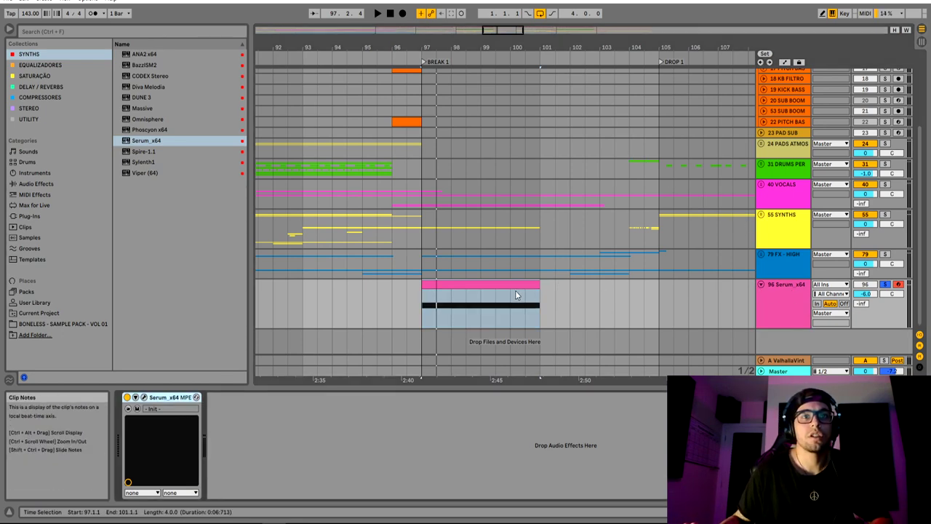
# Rename the Serum track as SUB BOOM and audition its clip at BREAK 1
pyautogui.click(793, 293)
pyautogui.hotkey('ctrl', 'r')
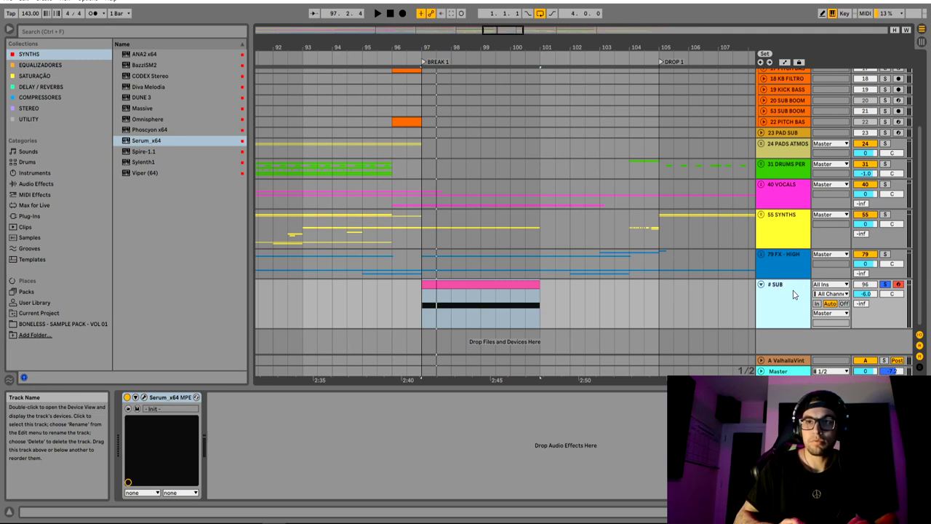
pyautogui.press('space')
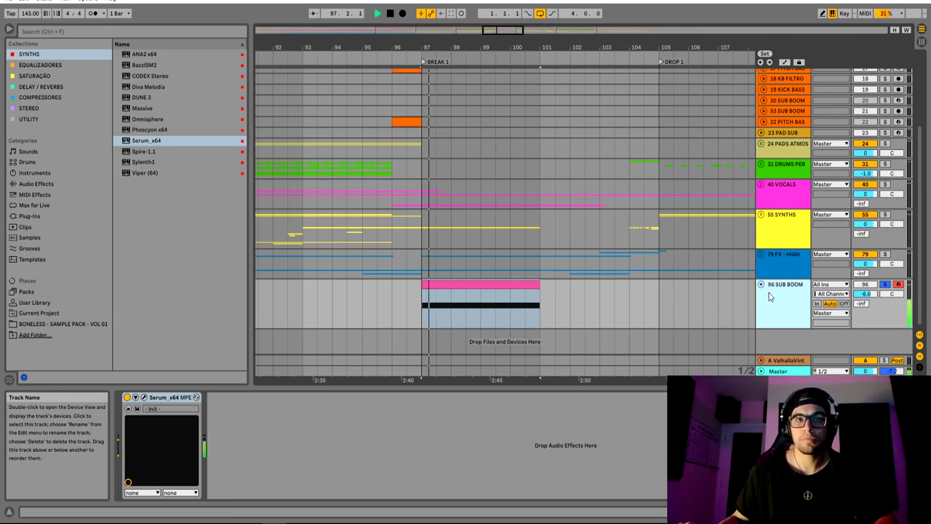
pyautogui.press('space')
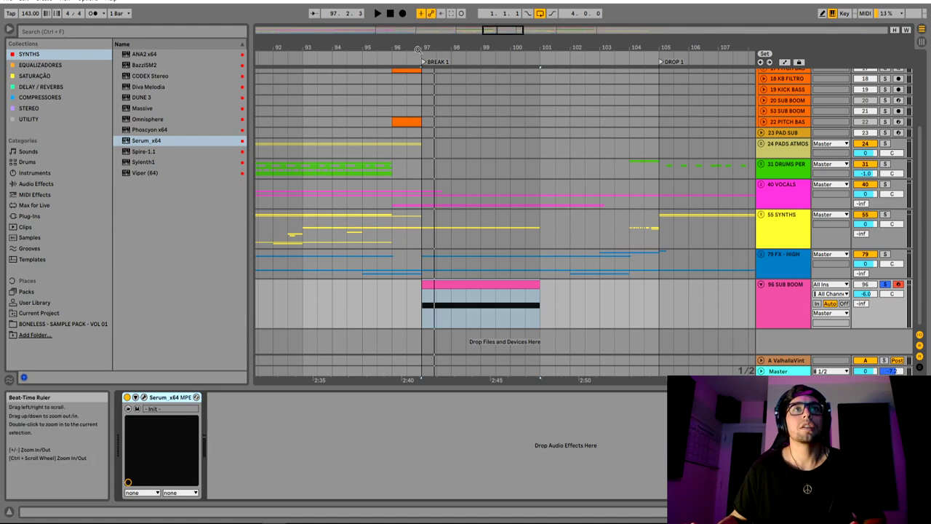
# Turn off the SUB BOOM track's solo and play the arrangement from bar 93 through BREAK 1 to hear it in context
pyautogui.moveTo(419, 49); pyautogui.dragTo(459, 46)
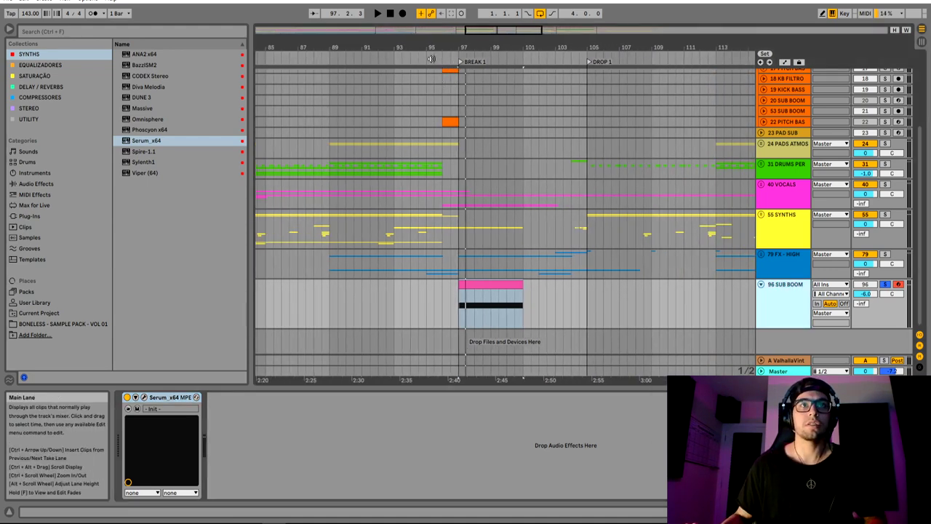
pyautogui.moveTo(436, 48); pyautogui.dragTo(457, 45)
pyautogui.click(420, 102)
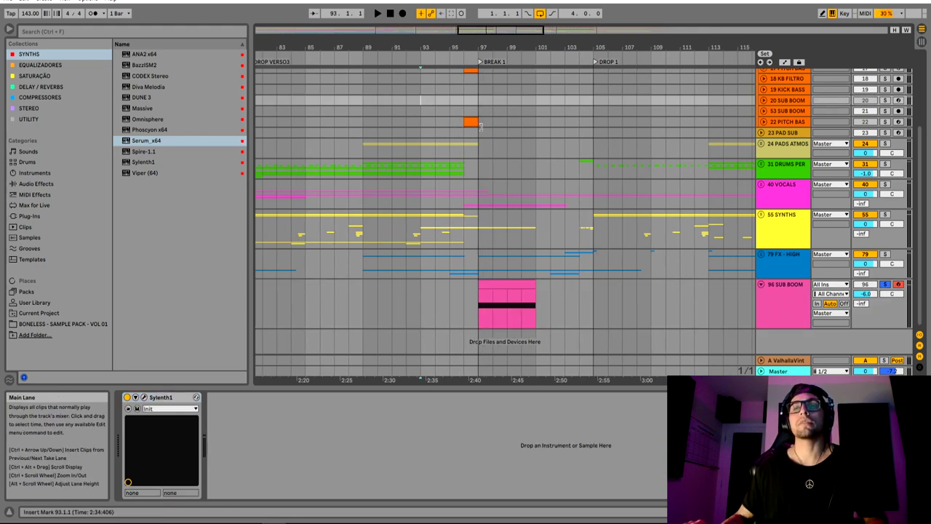
pyautogui.press('space')
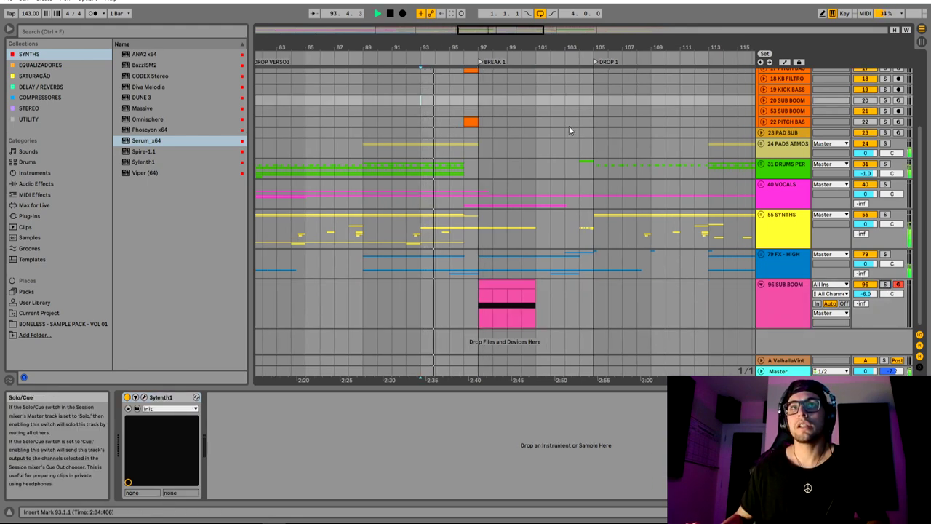
pyautogui.moveTo(521, 47); pyautogui.dragTo(634, 149)
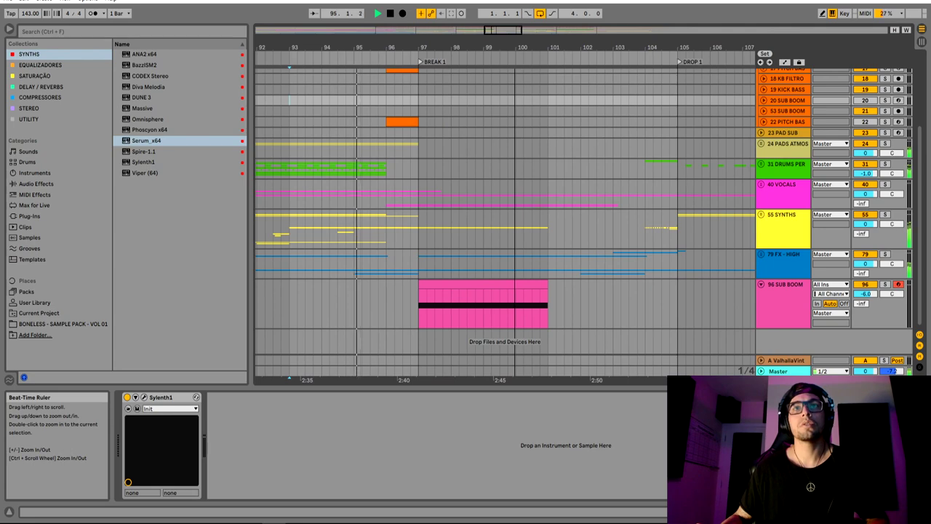
pyautogui.scroll(3, 635, 149)
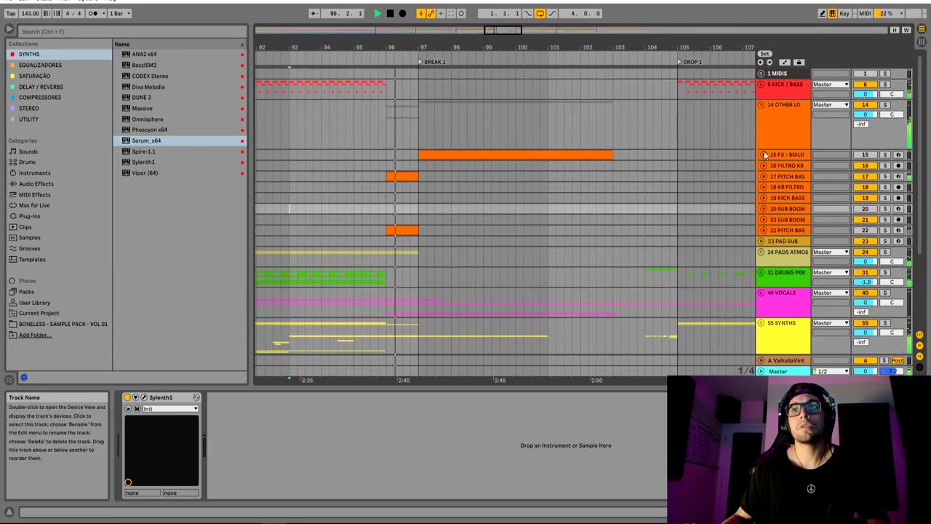
pyautogui.scroll(-3, 554, 141)
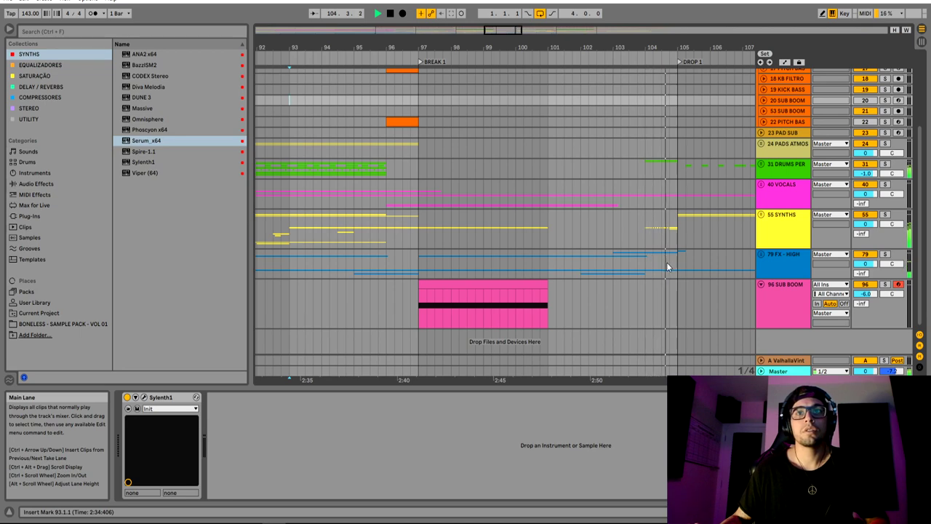
# Unfold the FX - BUILD track, select its break clip and play it soloed
pyautogui.click(777, 284)
pyautogui.scroll(3, 485, 284)
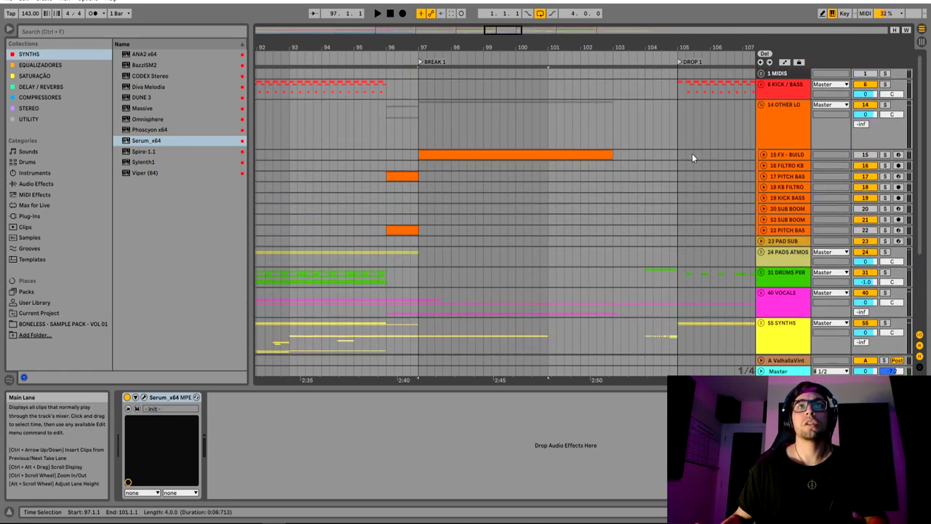
pyautogui.click(763, 154)
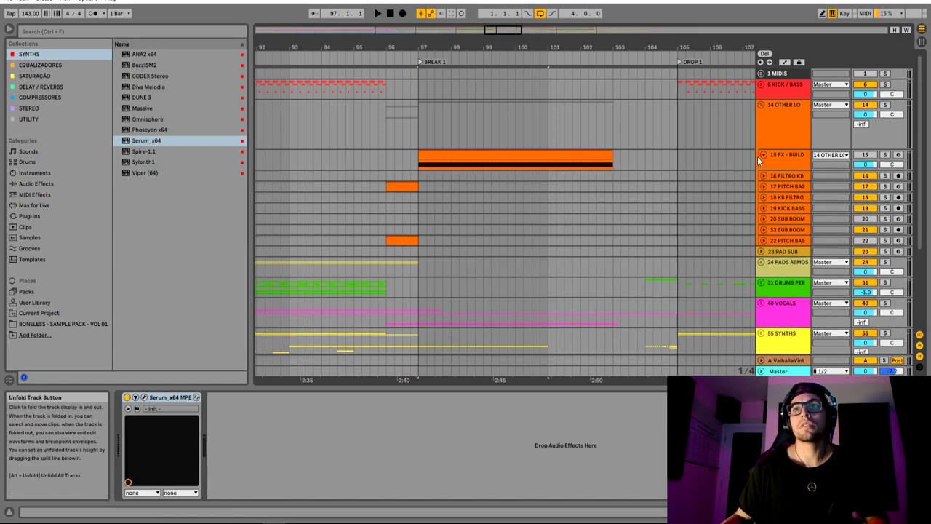
pyautogui.click(524, 154)
pyautogui.click(885, 155)
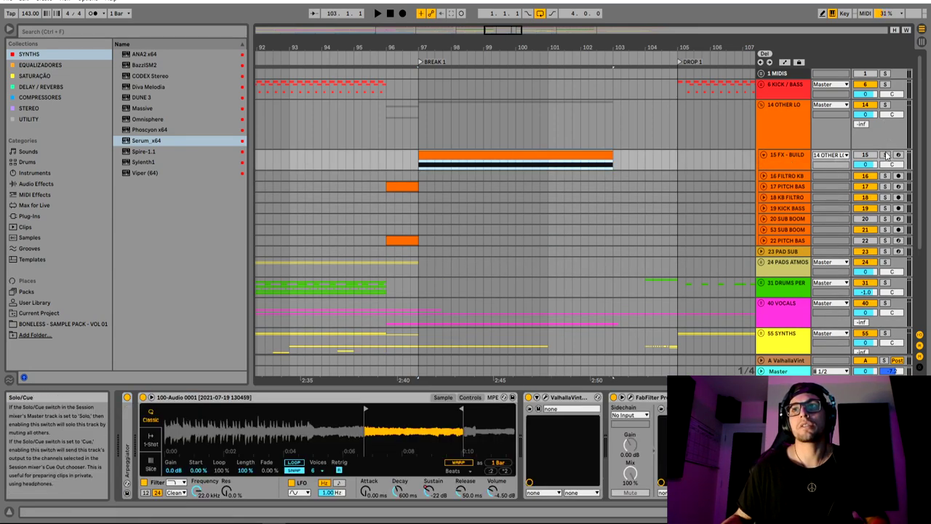
pyautogui.press('space')
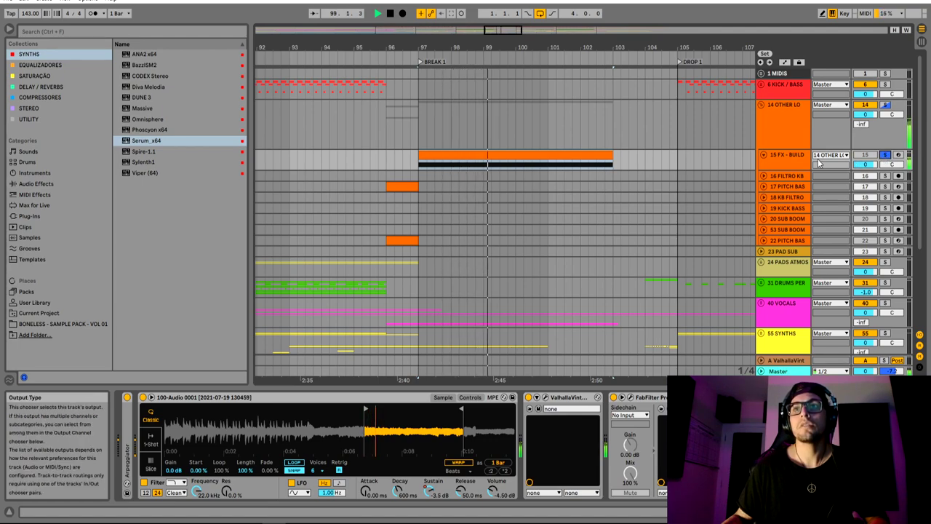
# Inspect the FX - BUILD clip at a larger track height, stop playback, end its solo and fold the track again
pyautogui.click(786, 155)
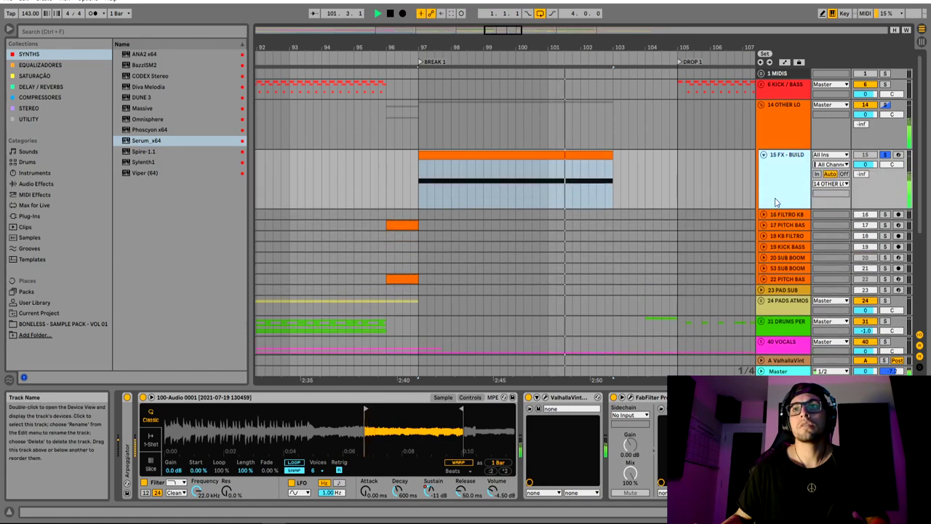
pyautogui.click(763, 155)
pyautogui.click(775, 127)
pyautogui.click(761, 104)
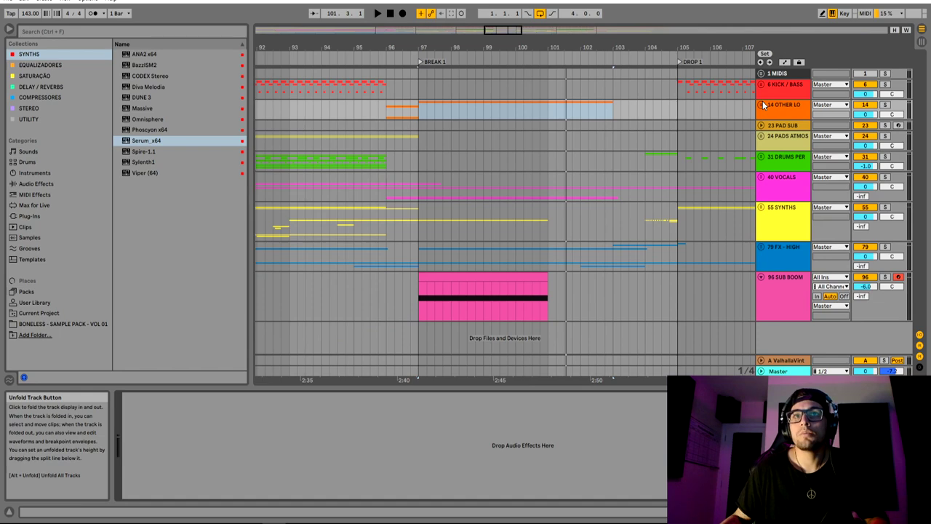
pyautogui.click(762, 104)
pyautogui.scroll(-3, 560, 242)
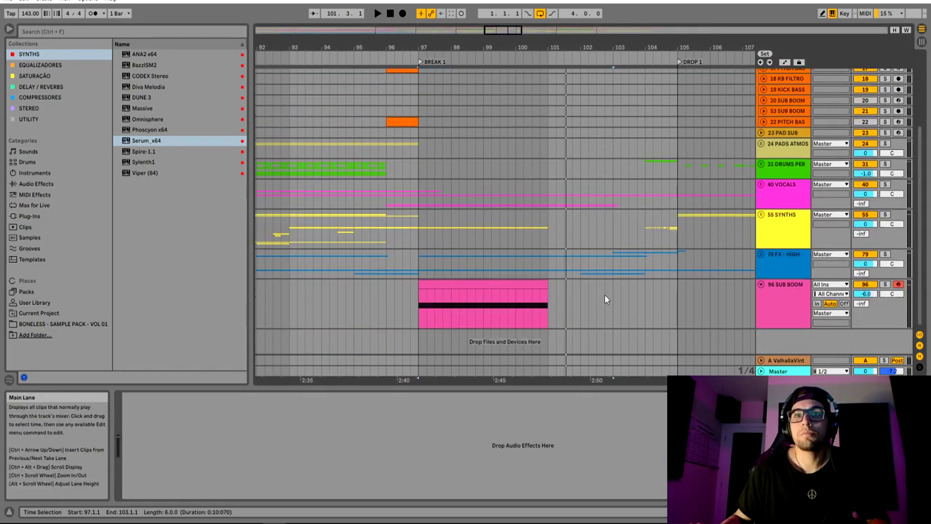
# Freeze the SUB BOOM track and flatten it to audio
pyautogui.click(522, 283)
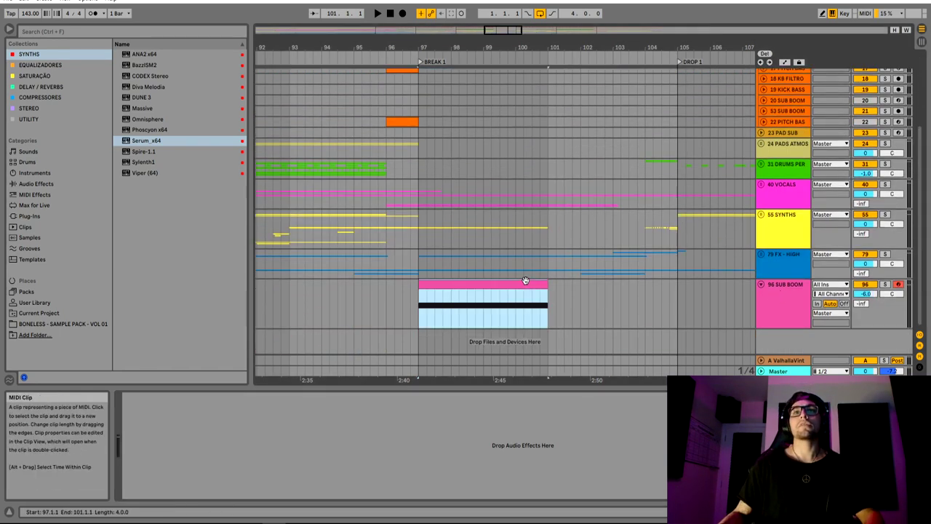
pyautogui.click(786, 291)
pyautogui.moveTo(581, 48); pyautogui.dragTo(581, 25)
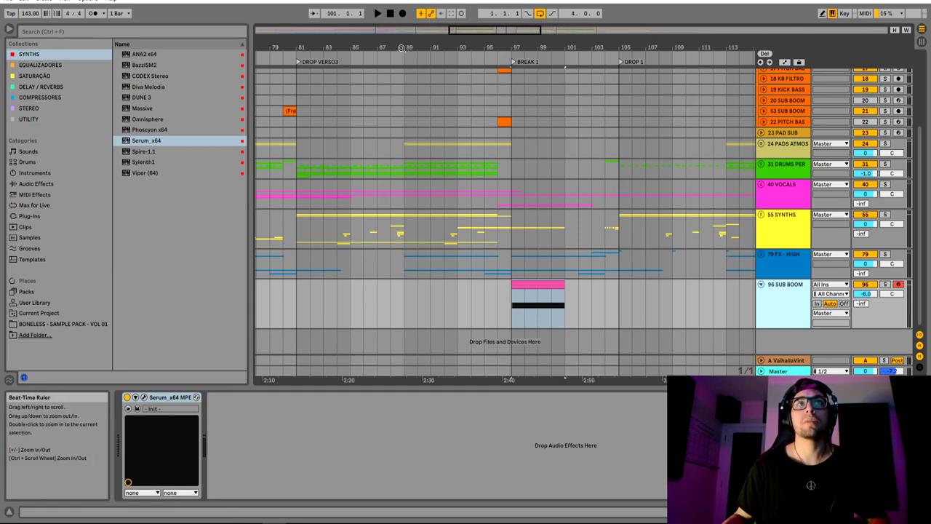
pyautogui.rightClick(786, 186)
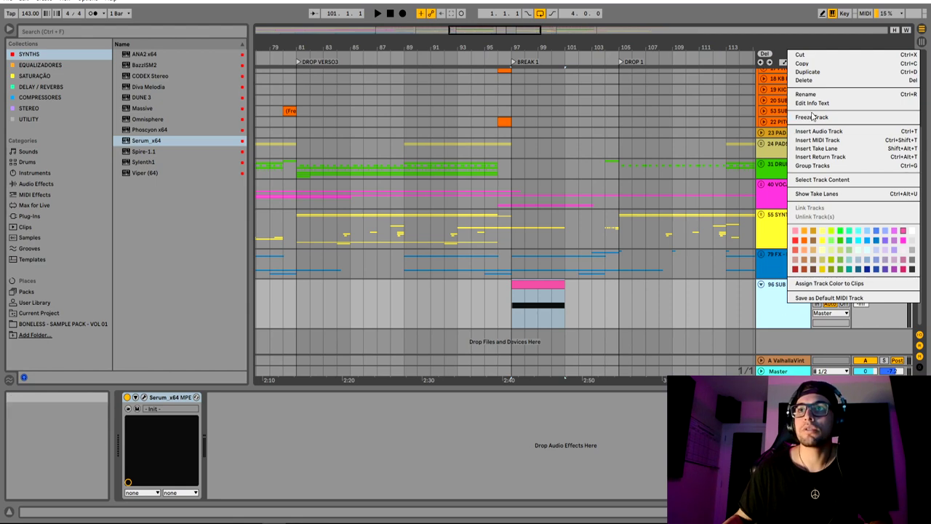
pyautogui.click(821, 311)
pyautogui.rightClick(797, 298)
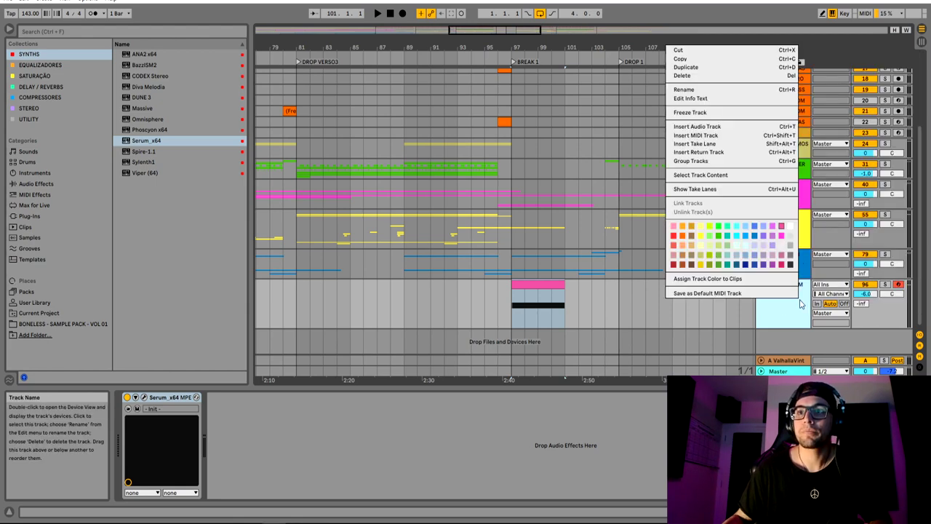
pyautogui.click(735, 113)
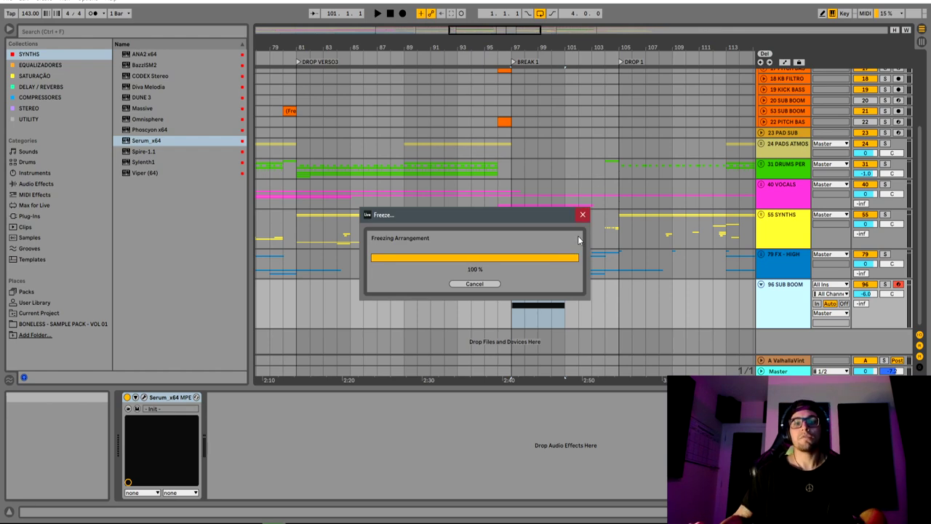
pyautogui.rightClick(783, 288)
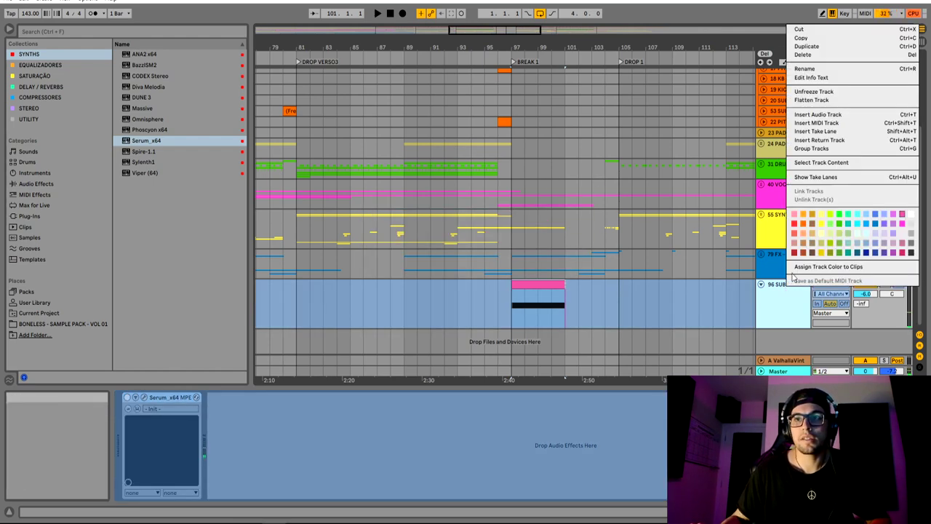
pyautogui.click(827, 103)
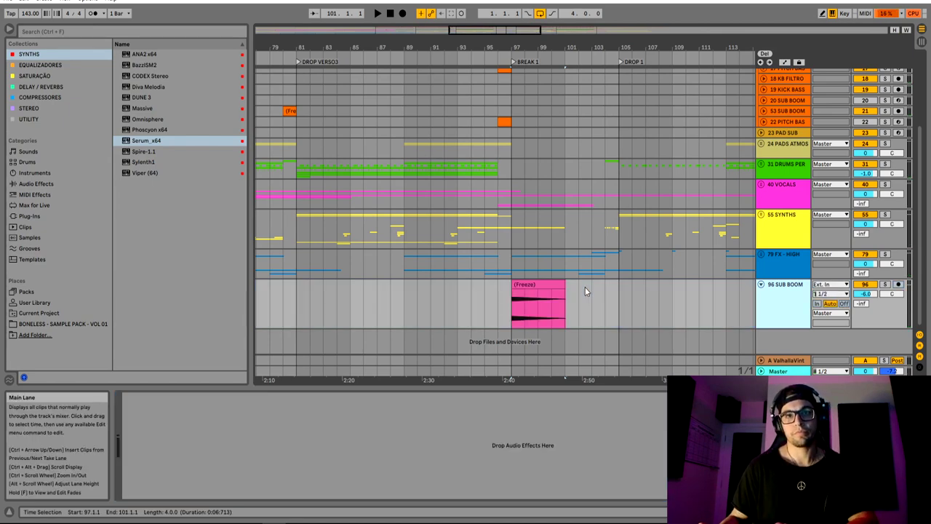
# Copy the flattened SUB BOOM clip from BREAK 1 to bar 80, just before DROP VERSO3
pyautogui.click(566, 290)
pyautogui.click(692, 305)
pyautogui.click(798, 303)
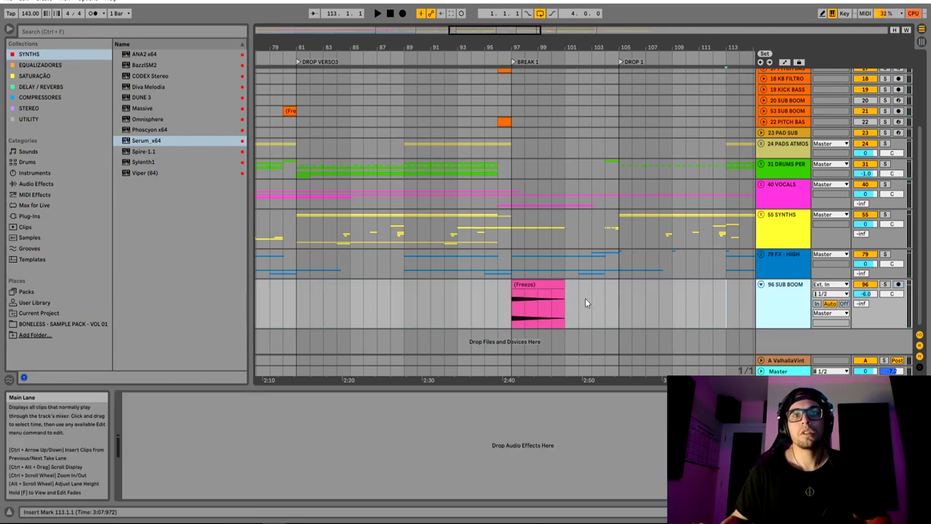
pyautogui.moveTo(529, 285); pyautogui.dragTo(303, 282)
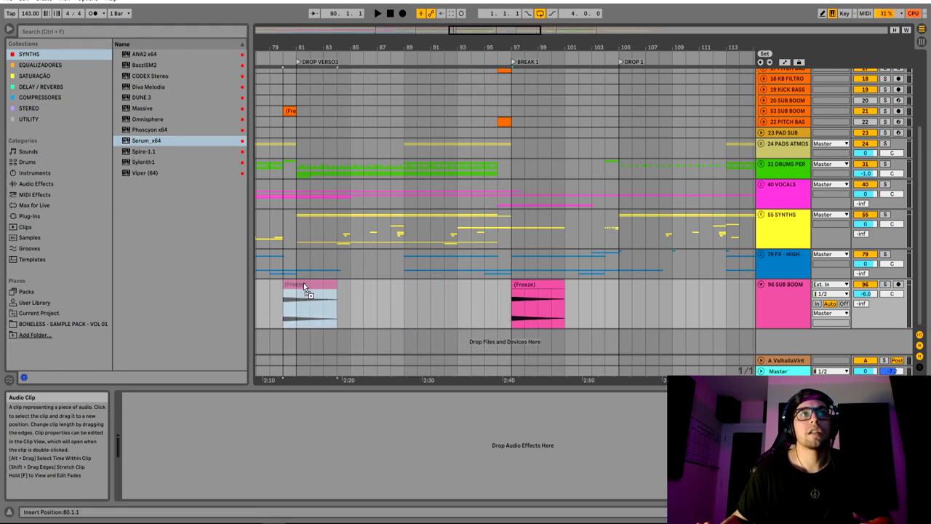
# Check the two older SUB BOOM tracks in the orange group and deactivate track 53 SUB BOOM
pyautogui.click(763, 99)
pyautogui.click(764, 99)
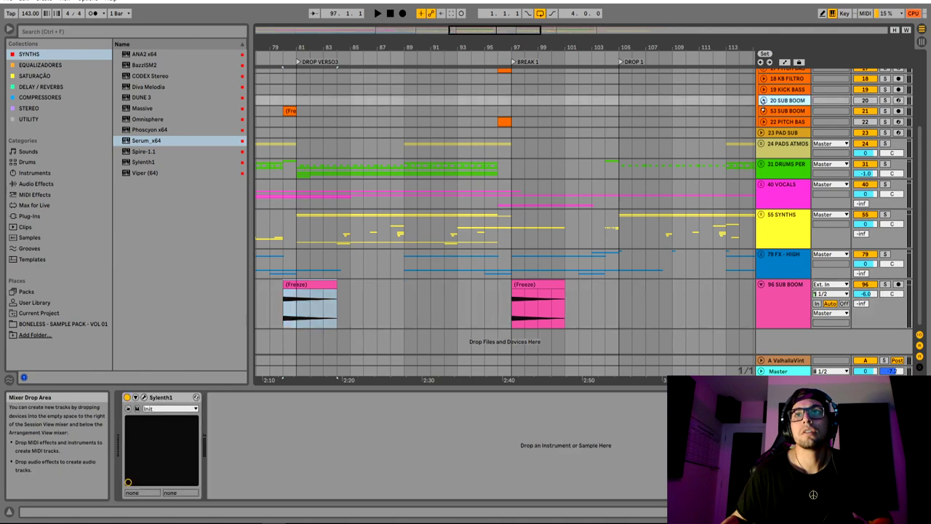
pyautogui.click(764, 112)
pyautogui.click(764, 111)
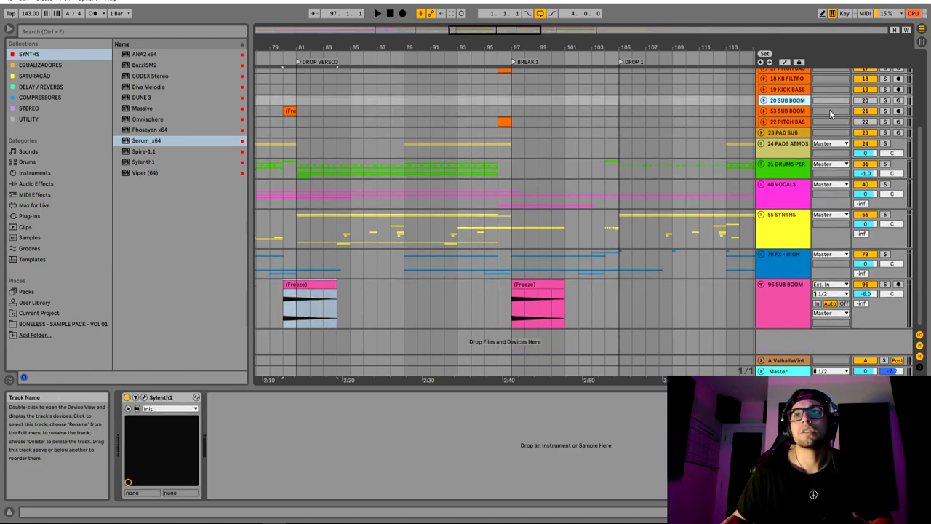
pyautogui.click(875, 112)
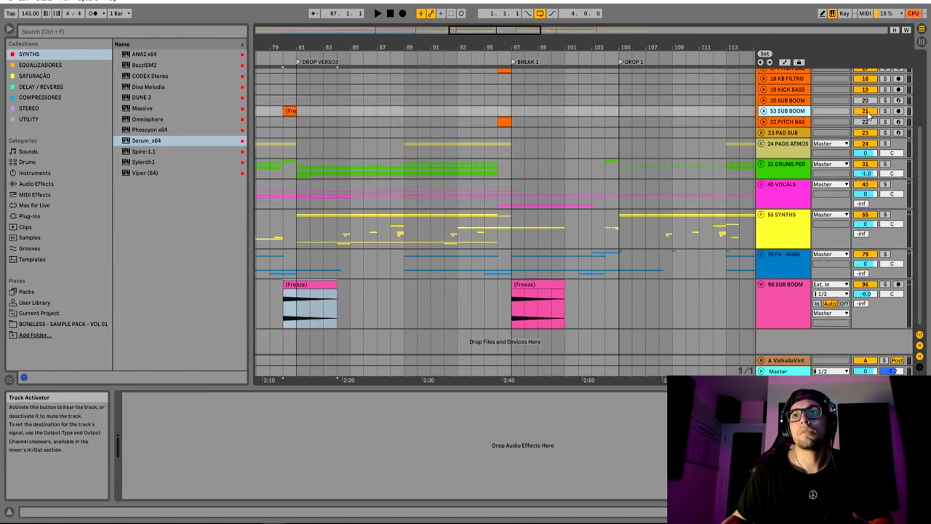
# Play the arrangement from bar 75 into the DROP VERSO3 transition
pyautogui.moveTo(301, 49); pyautogui.dragTo(435, 34)
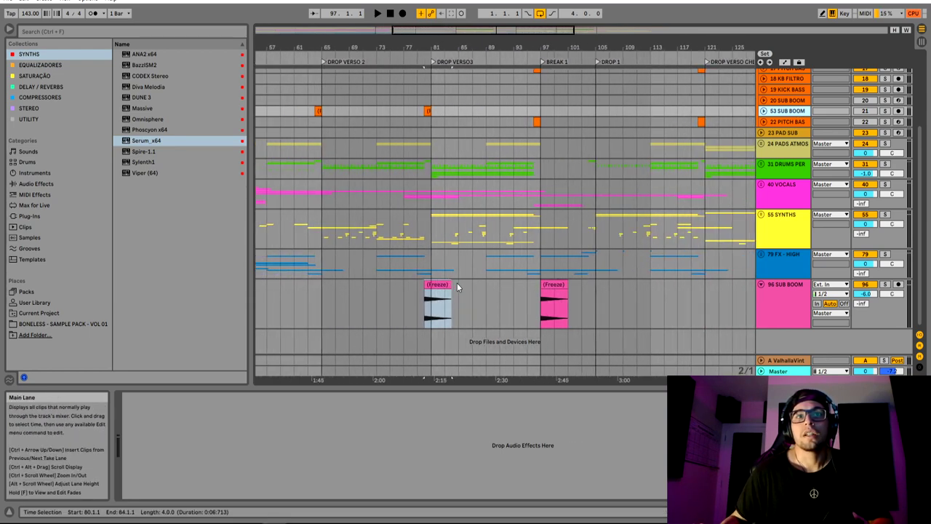
pyautogui.click(435, 274)
pyautogui.click(390, 293)
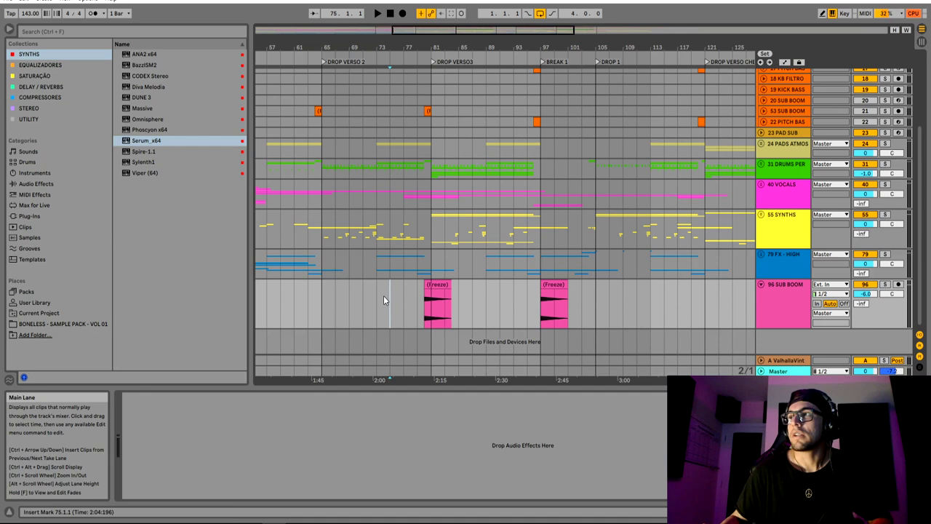
pyautogui.press('space')
# Shorten the copied SUB BOOM clip to one bar ending at DROP VERSO3 and shape its fade-out
pyautogui.moveTo(409, 48); pyautogui.dragTo(438, 54)
pyautogui.moveTo(530, 285); pyautogui.dragTo(446, 304)
pyautogui.press('f')
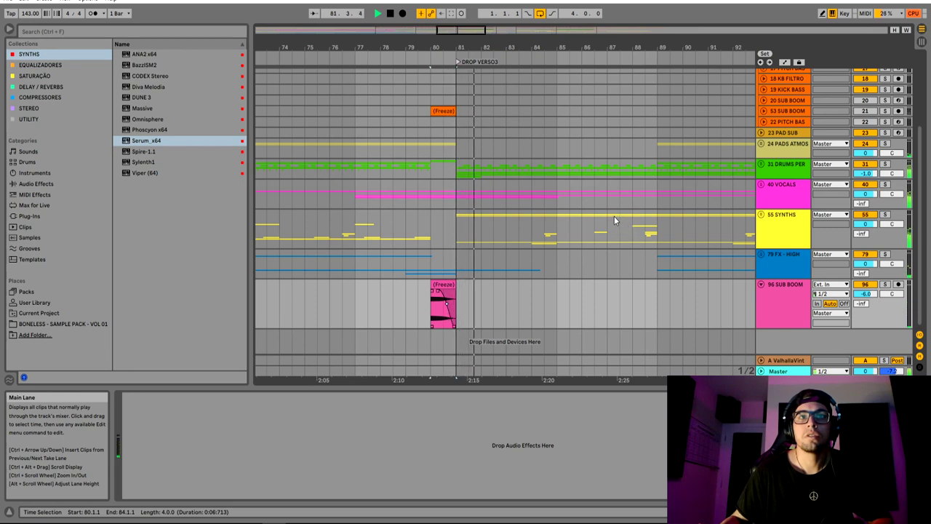
# Deactivate the one-bar SUB BOOM clip and play from bar 79 to hear the transition without it
pyautogui.click(449, 287)
pyautogui.press('0')
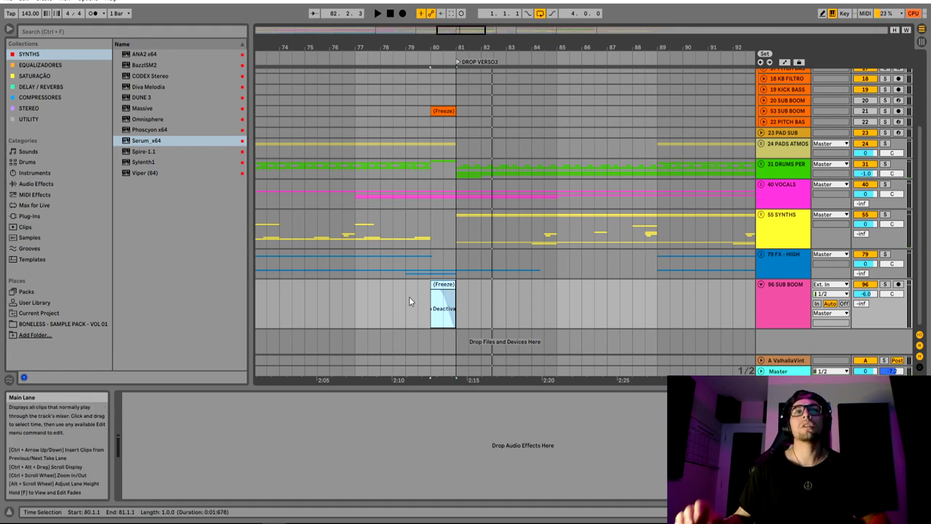
pyautogui.click(409, 299)
pyautogui.press('space')
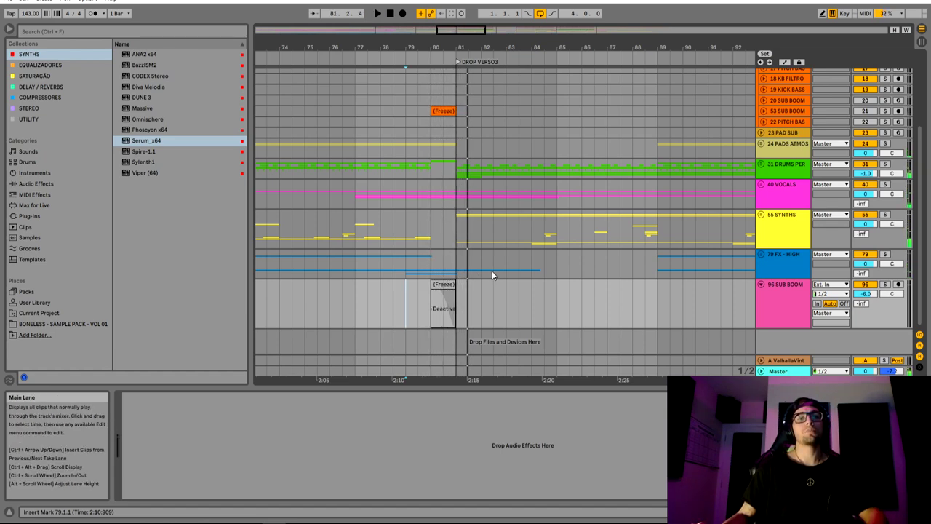
# Reactivate the one-bar SUB BOOM clip that ends at DROP VERSO3
pyautogui.click(444, 283)
pyautogui.press('0')
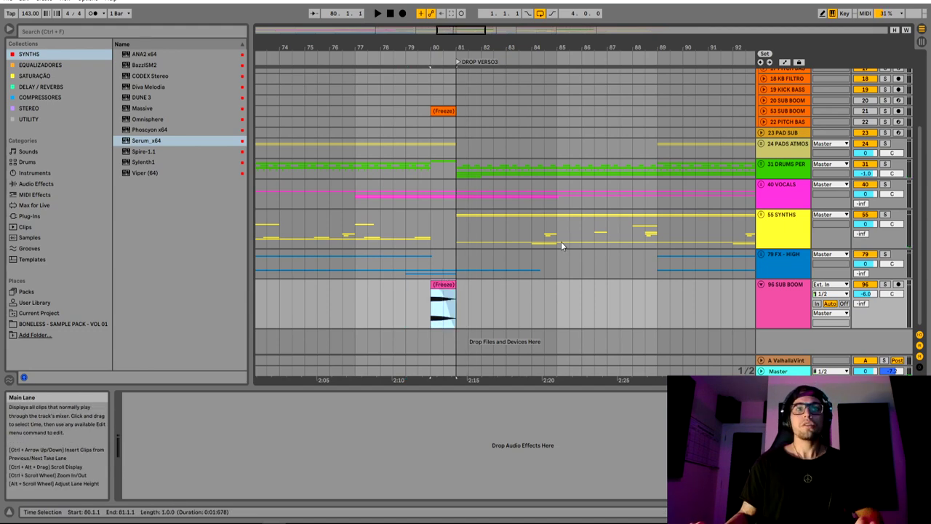
pyautogui.moveTo(443, 49); pyautogui.dragTo(451, 81)
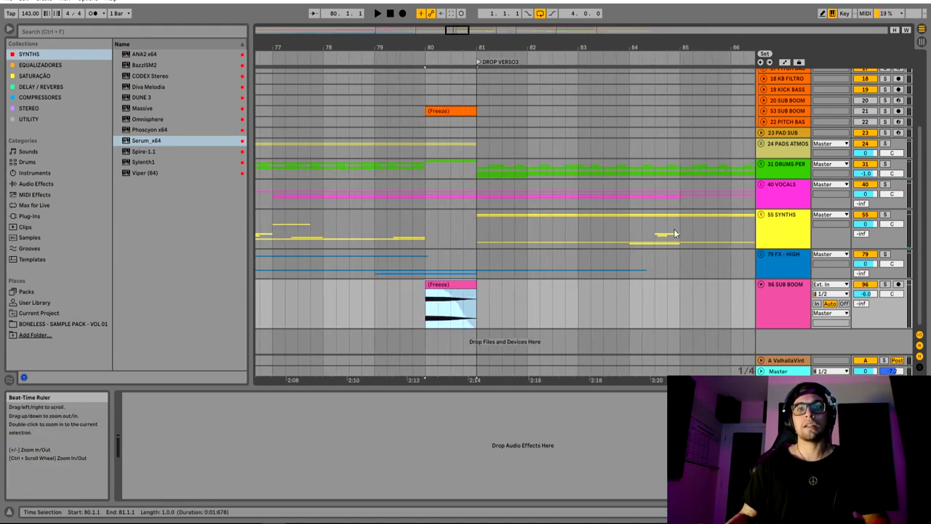
# Examine the tracks around the one-bar break between bar 80 and DROP VERSO3, including pads, drums and SUB BOOM
pyautogui.scroll(3, 795, 296)
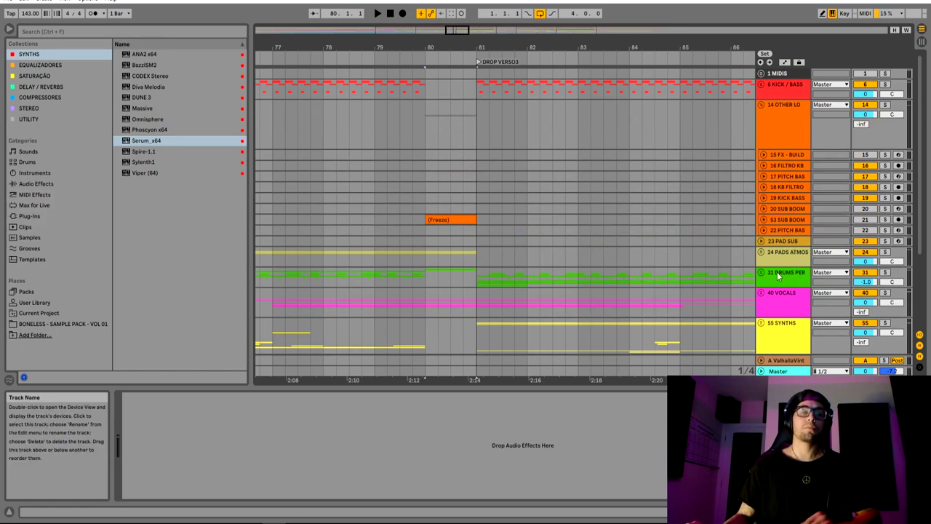
pyautogui.scroll(-3, 396, 240)
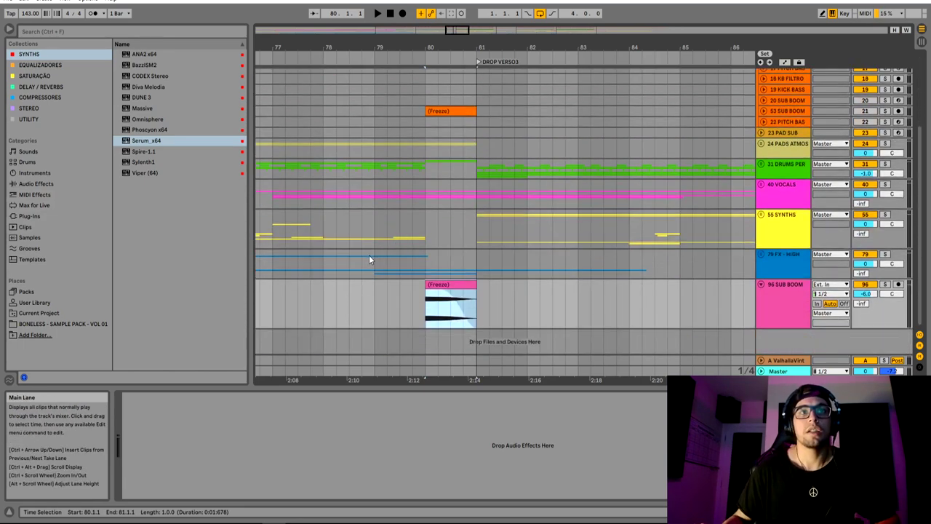
pyautogui.click(323, 270)
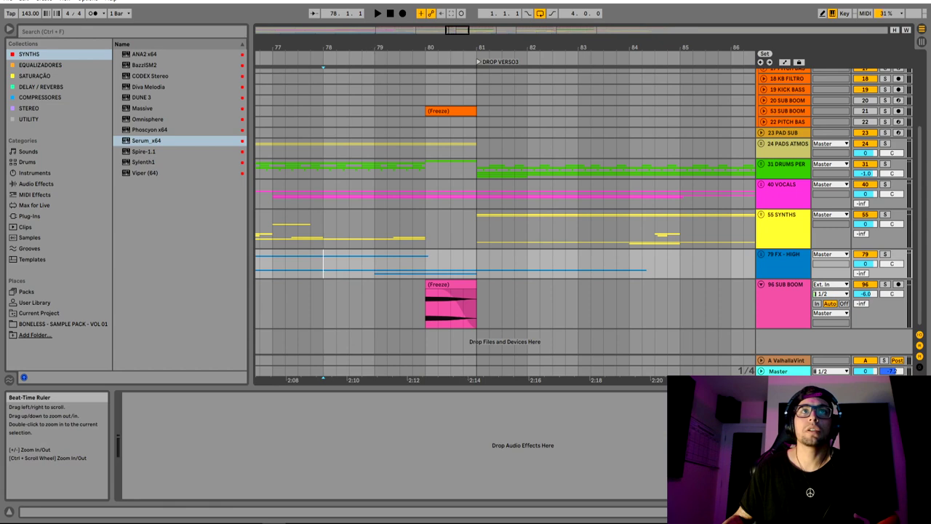
pyautogui.moveTo(393, 48); pyautogui.dragTo(484, 35)
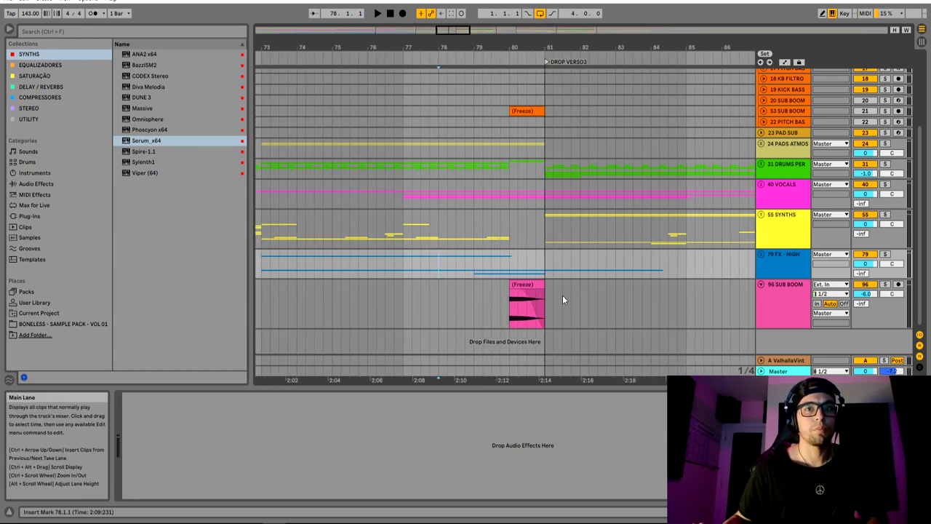
pyautogui.moveTo(527, 46); pyautogui.dragTo(516, 69)
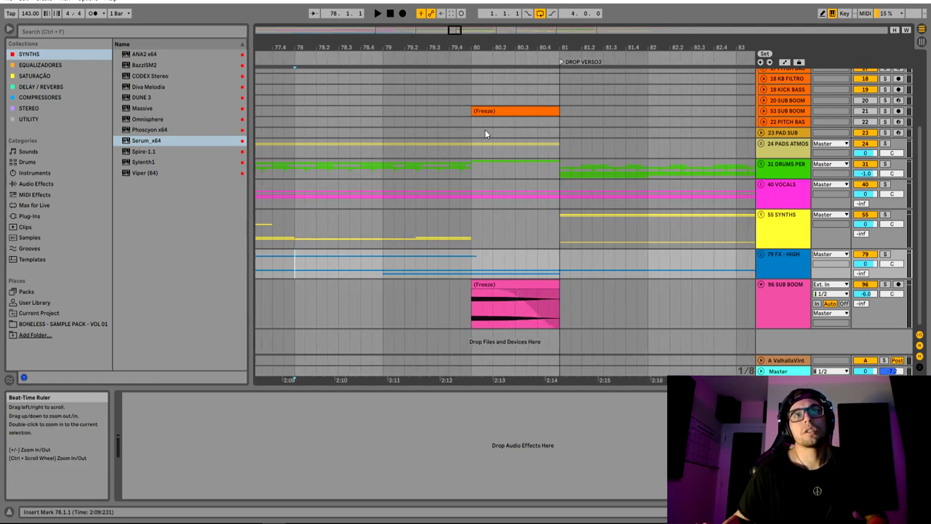
pyautogui.moveTo(476, 157); pyautogui.dragTo(554, 169)
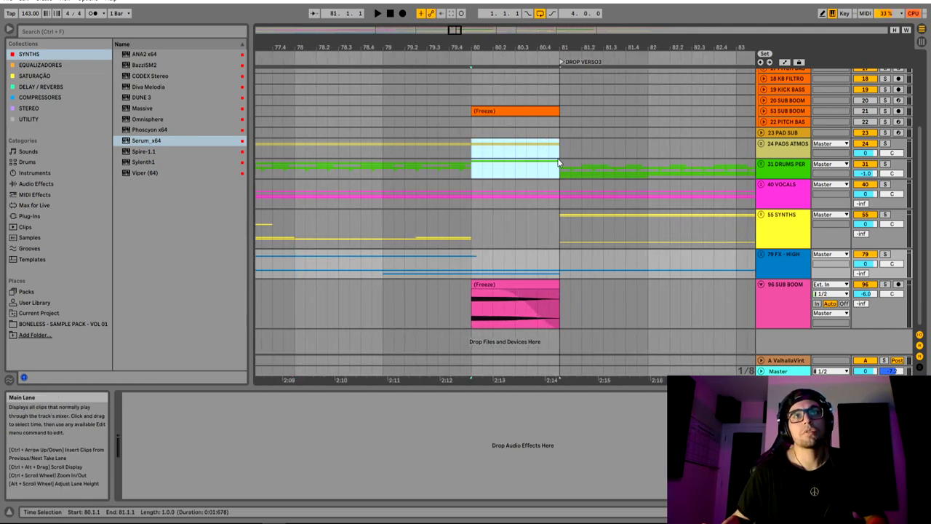
pyautogui.scroll(3, 495, 143)
pyautogui.scroll(-3, 542, 175)
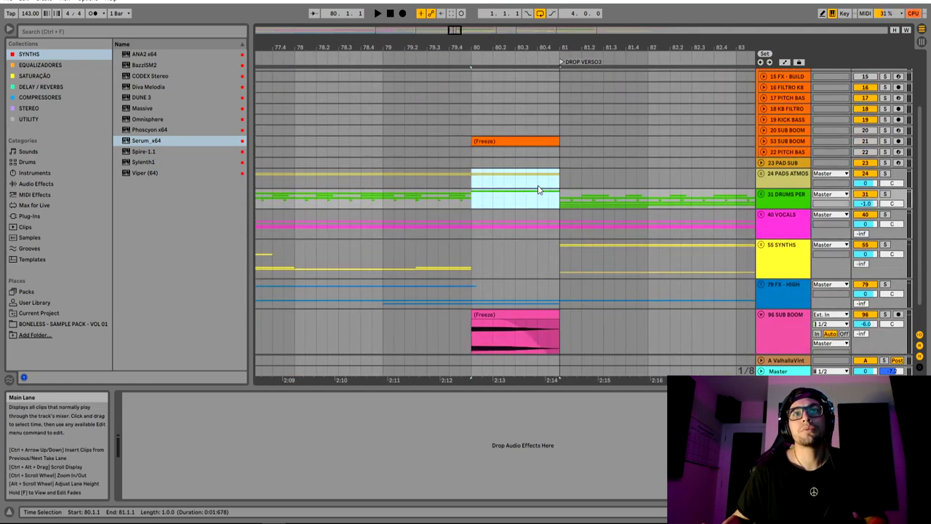
pyautogui.click(513, 283)
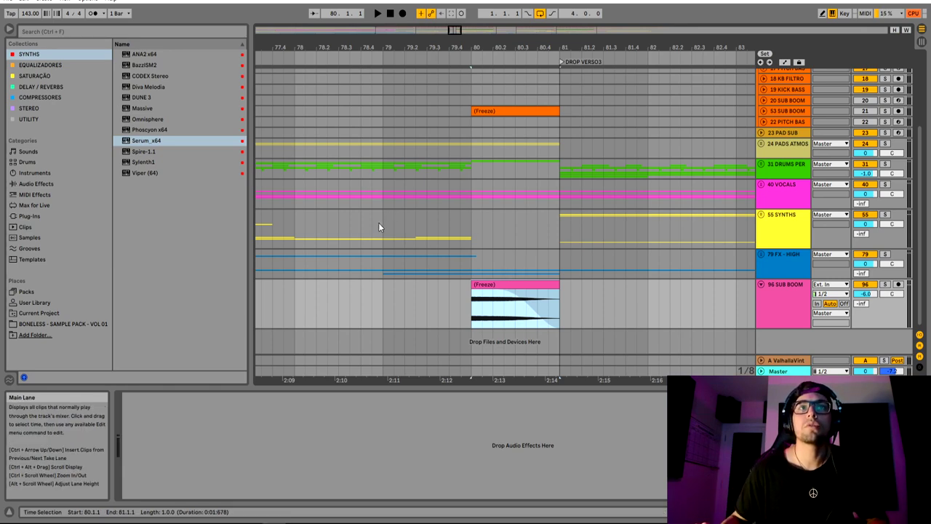
# Play the arrangement from bar 79 into DROP VERSO3 to hear the transition with the SUB BOOM clip active
pyautogui.click(383, 227)
pyautogui.click(526, 290)
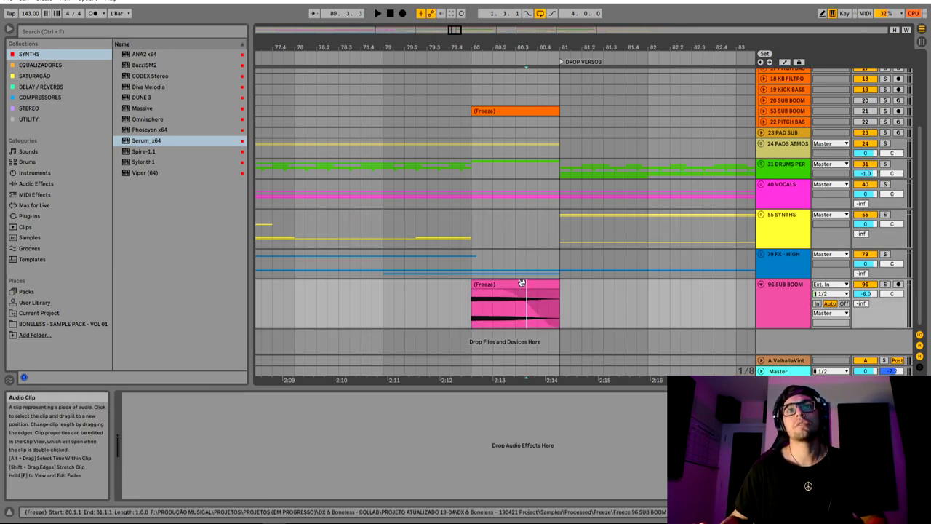
pyautogui.click(375, 243)
pyautogui.press('space')
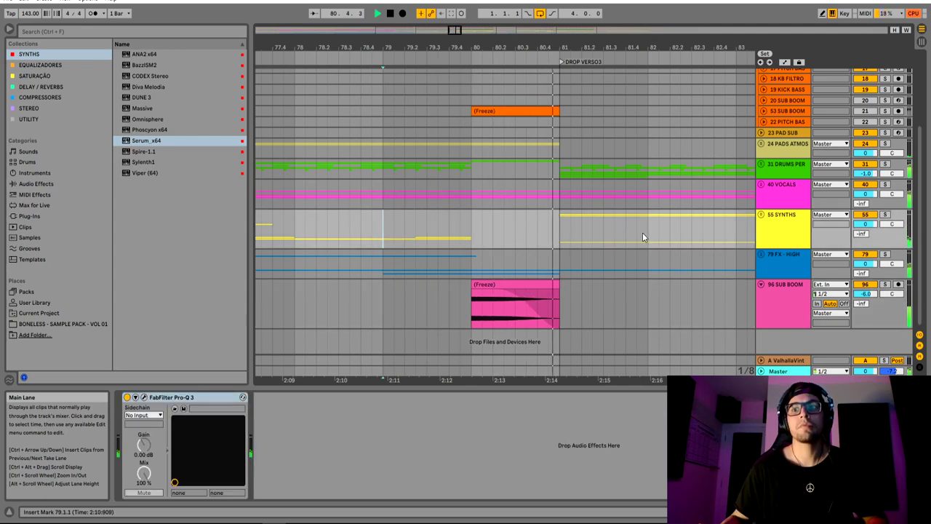
# Unfold the KICK / BASS group and lower its FabFilter Pro-Q 3 Band 1 Frequency automation to the minimum from bar 80 to bar 81
pyautogui.scroll(2, 608, 247)
pyautogui.scroll(2, 605, 250)
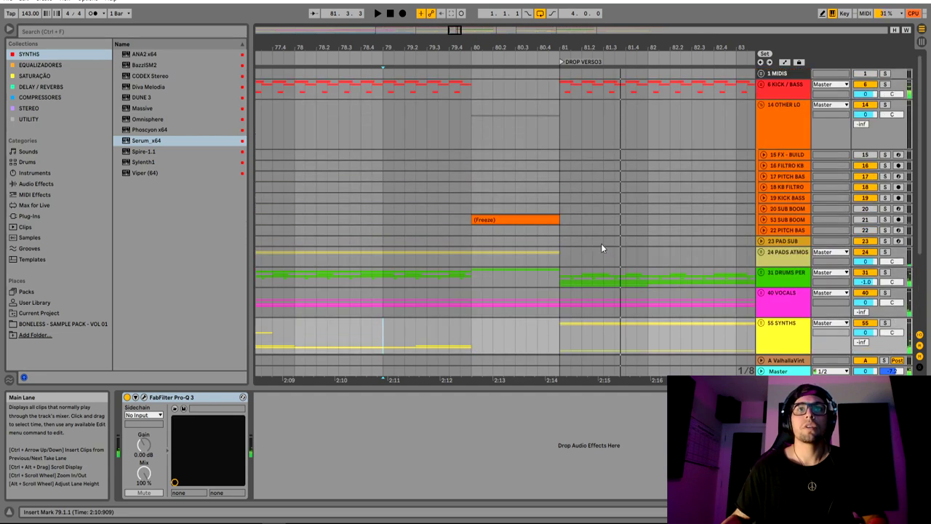
pyautogui.click(761, 84)
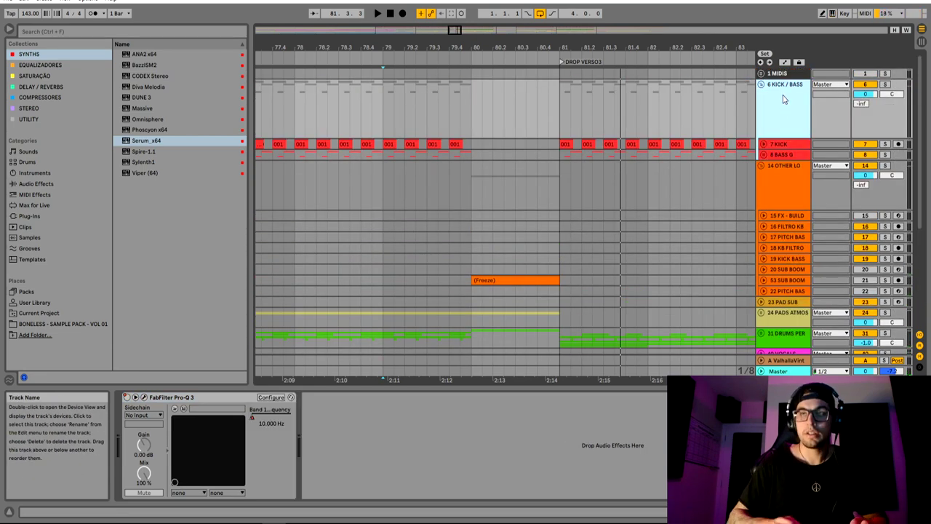
pyautogui.press('a')
pyautogui.press('b')
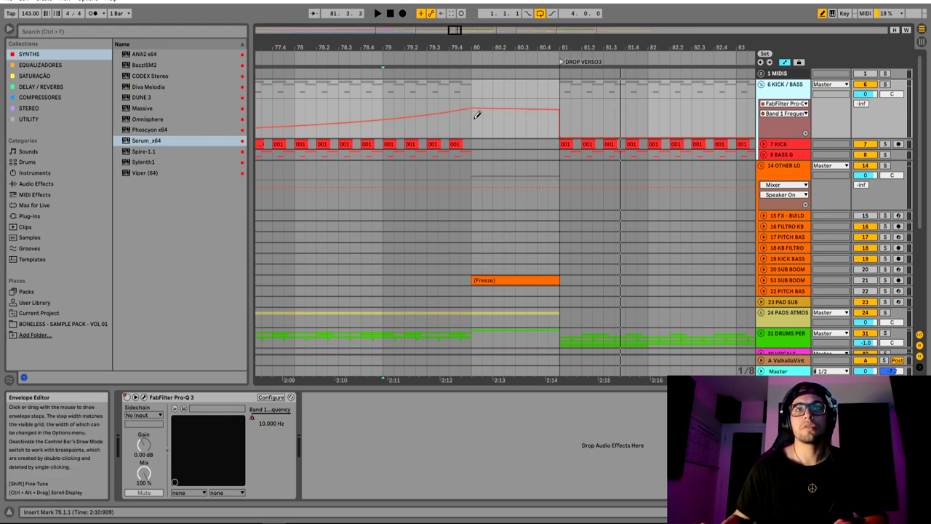
pyautogui.moveTo(476, 114); pyautogui.dragTo(474, 144)
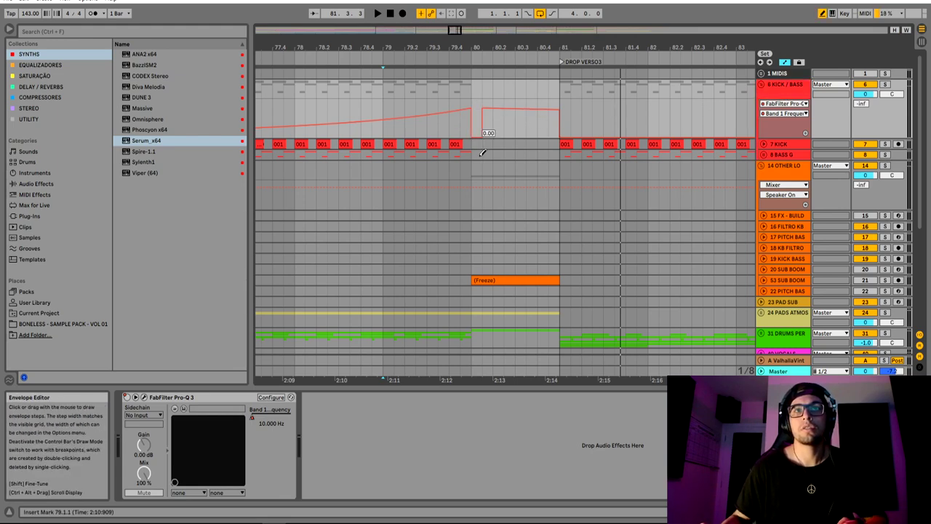
pyautogui.press('b')
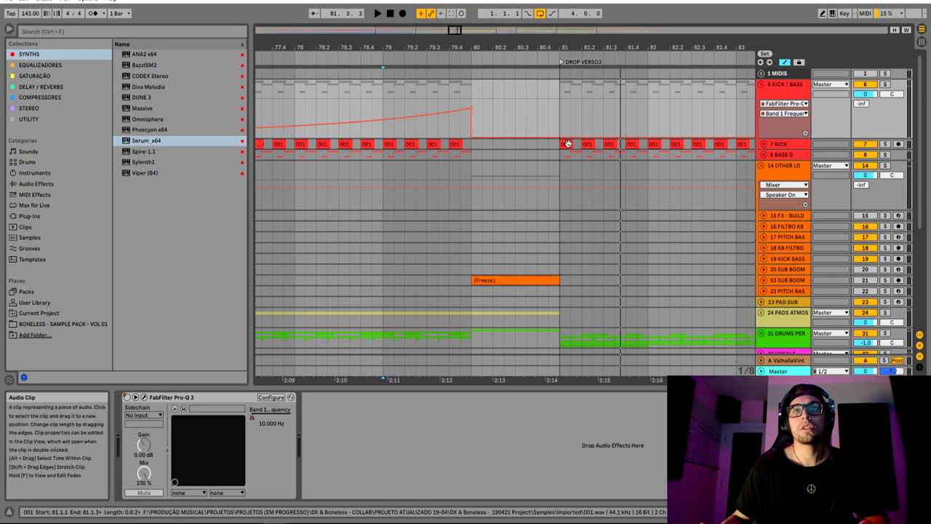
# Copy the 001 kick clip from bar 81 to the start of bar 80 and play the break with it
pyautogui.click(477, 144)
pyautogui.press('space')
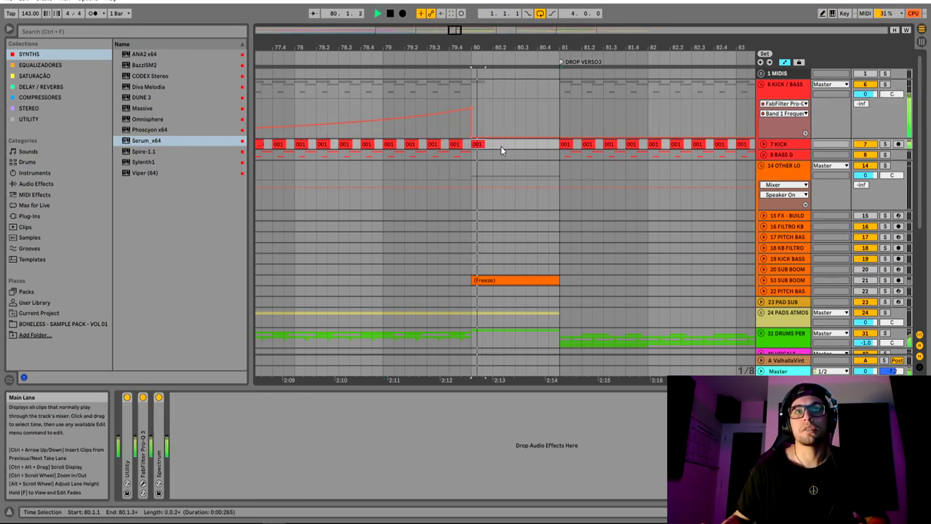
pyautogui.scroll(-5, 616, 193)
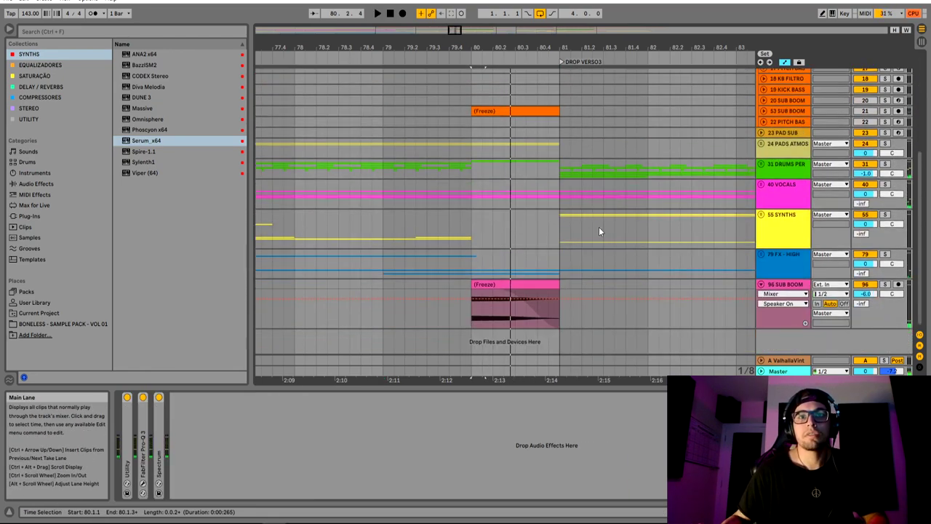
pyautogui.click(504, 298)
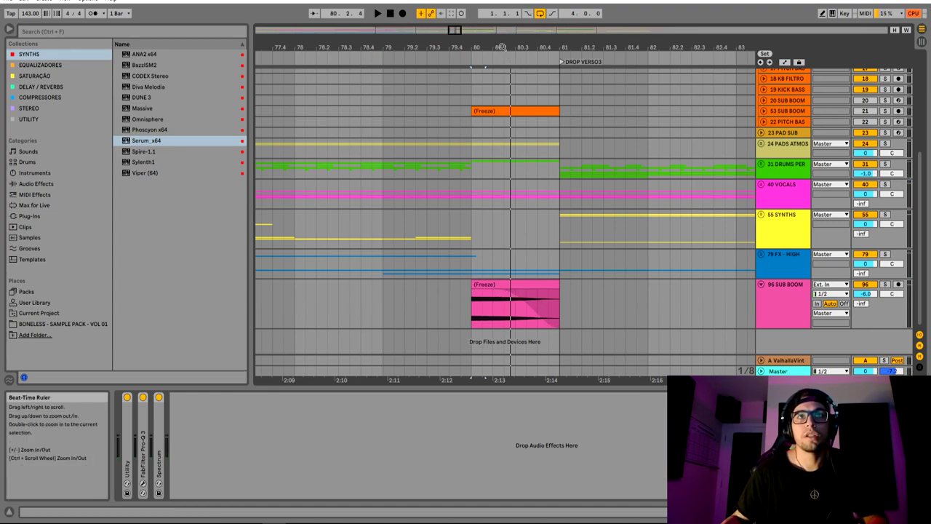
# Fold the OTHER LO group and move the SUB BOOM track directly beneath the BASS track
pyautogui.scroll(3, 620, 152)
pyautogui.scroll(-3, 790, 332)
pyautogui.scroll(5, 784, 302)
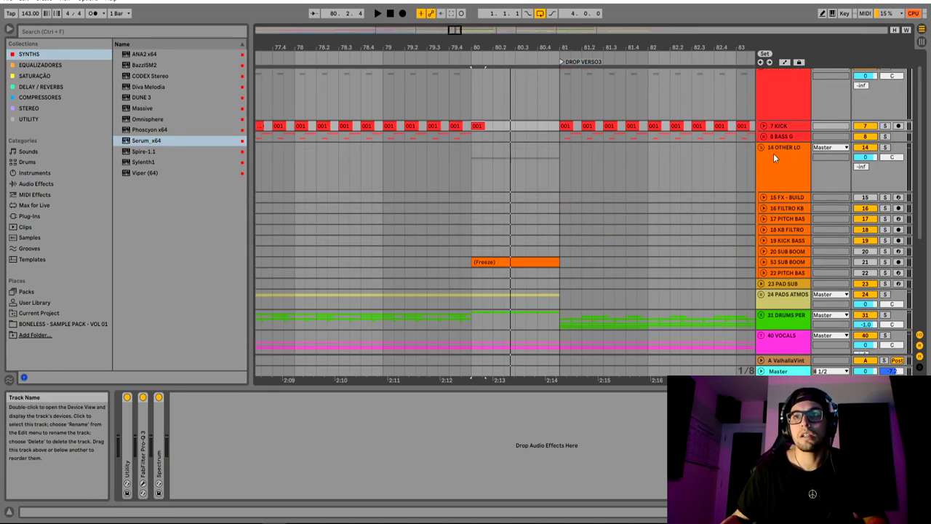
pyautogui.click(761, 147)
pyautogui.click(783, 321)
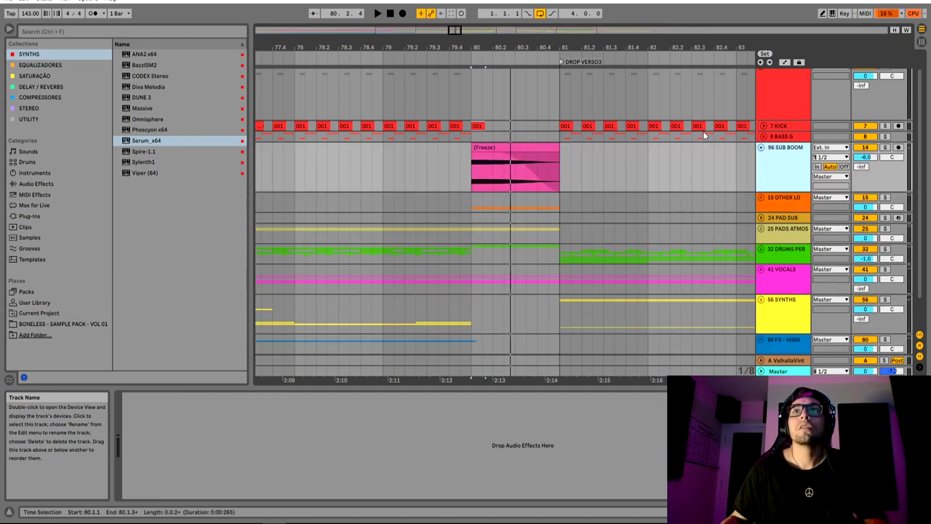
# Unfold the KICK track and shape a curved fade-in on the SUB BOOM clip beneath the bar 80 kick
pyautogui.click(763, 126)
pyautogui.moveTo(509, 43); pyautogui.dragTo(407, 222)
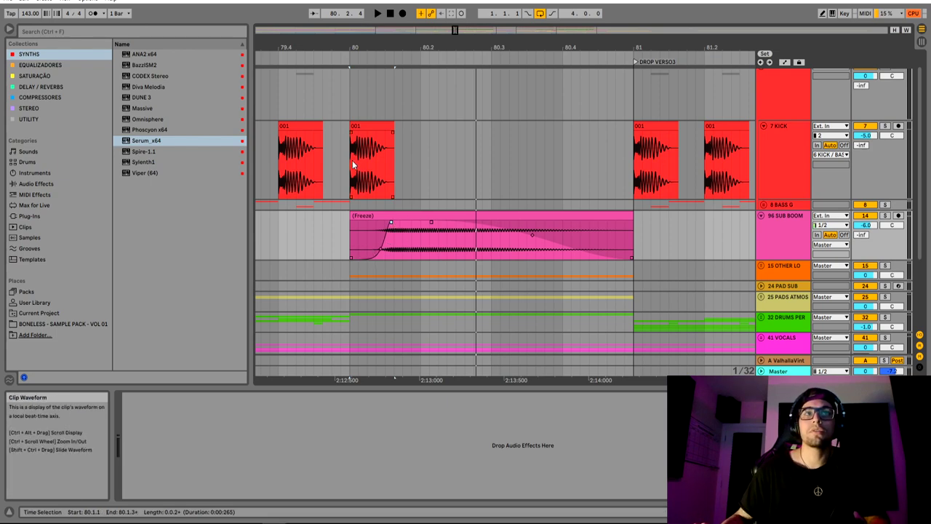
# Solo the KICK and SUB BOOM tracks, set the loop to bar 80 and start looped playback
pyautogui.moveTo(352, 159); pyautogui.dragTo(582, 158)
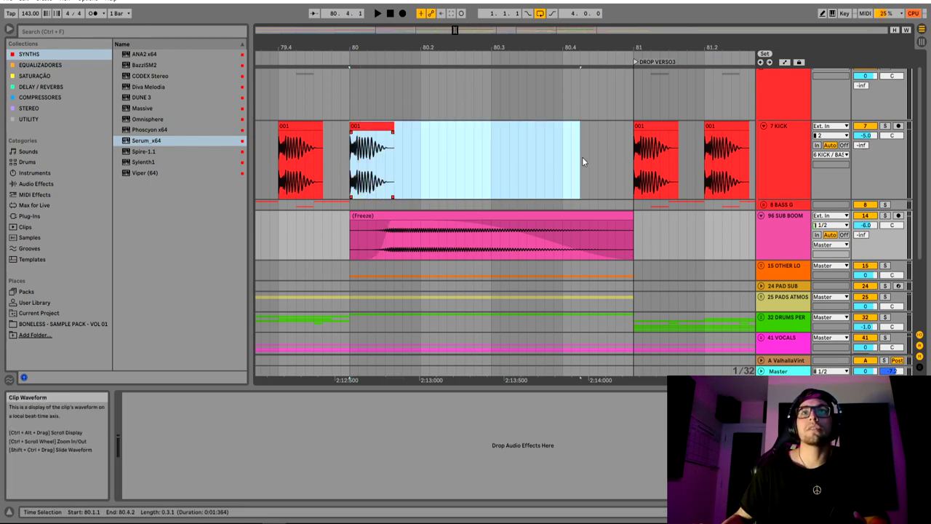
pyautogui.click(885, 216)
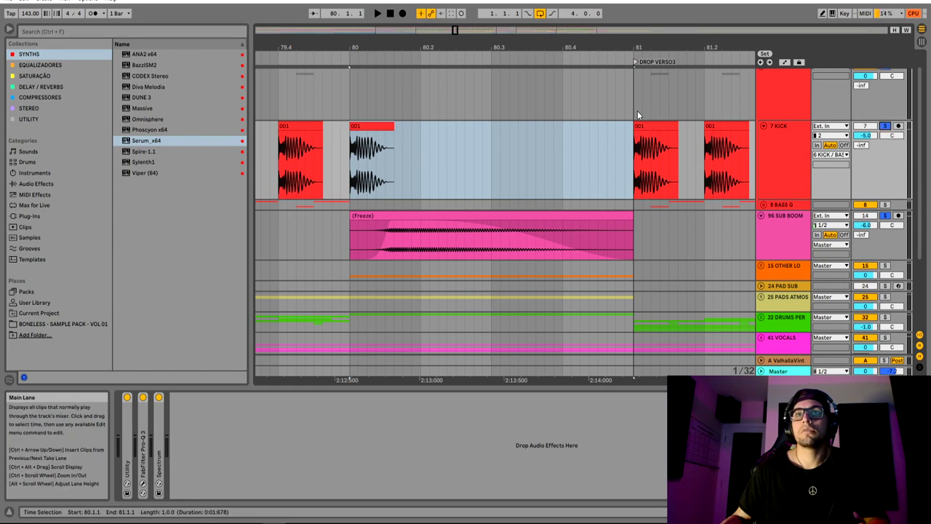
pyautogui.moveTo(634, 110); pyautogui.dragTo(349, 116)
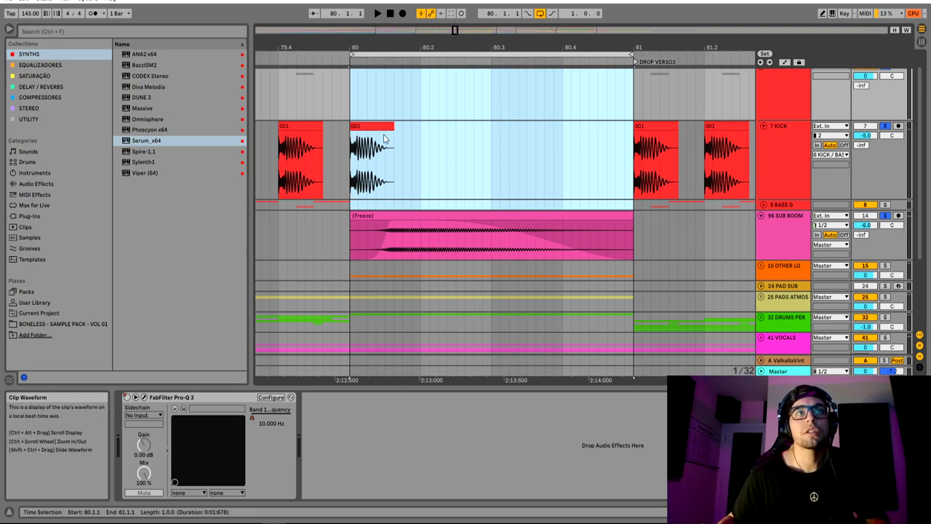
pyautogui.press('space')
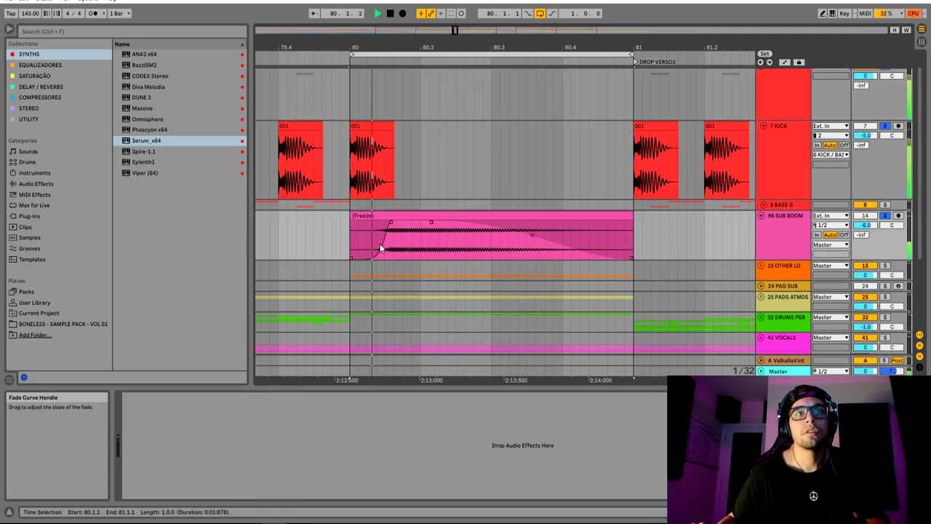
# Trim the start of the SUB BOOM clip, move it back to 80.1.1 and lengthen its fade-in
pyautogui.click(380, 234)
pyautogui.moveTo(378, 225)
pyautogui.mouseDown()
pyautogui.moveTo(369, 206)
pyautogui.moveTo(320, 227)
pyautogui.moveTo(370, 229)
pyautogui.moveTo(360, 216)
pyautogui.moveTo(395, 230)
pyautogui.moveTo(374, 224)
pyautogui.mouseUp()
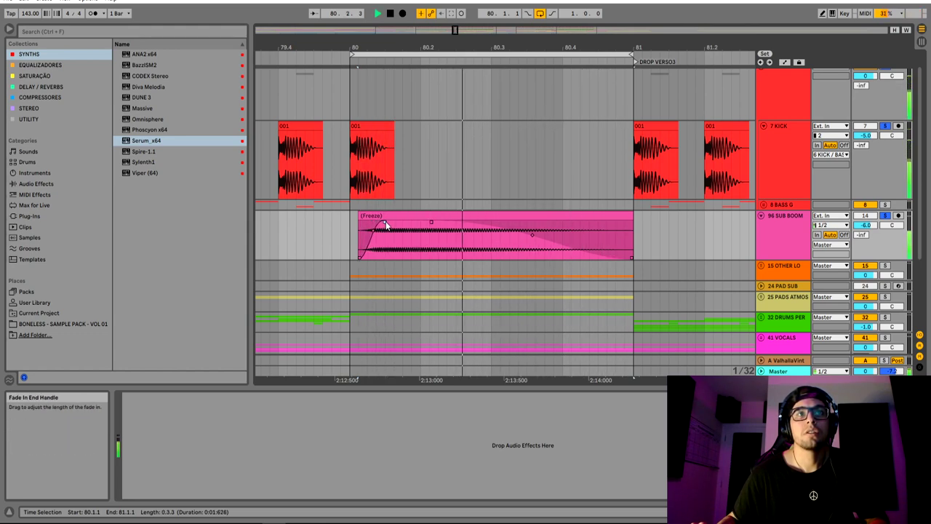
pyautogui.moveTo(361, 227); pyautogui.dragTo(365, 222)
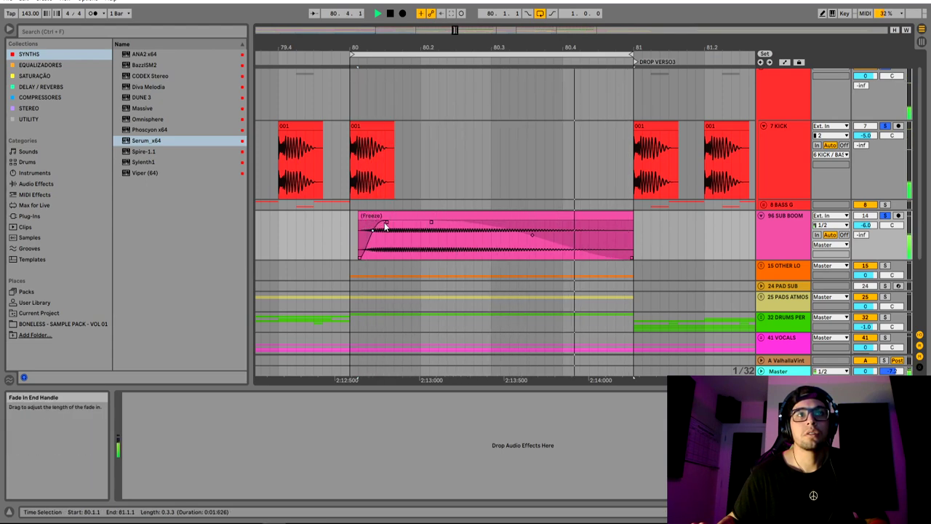
pyautogui.moveTo(385, 222); pyautogui.dragTo(409, 218)
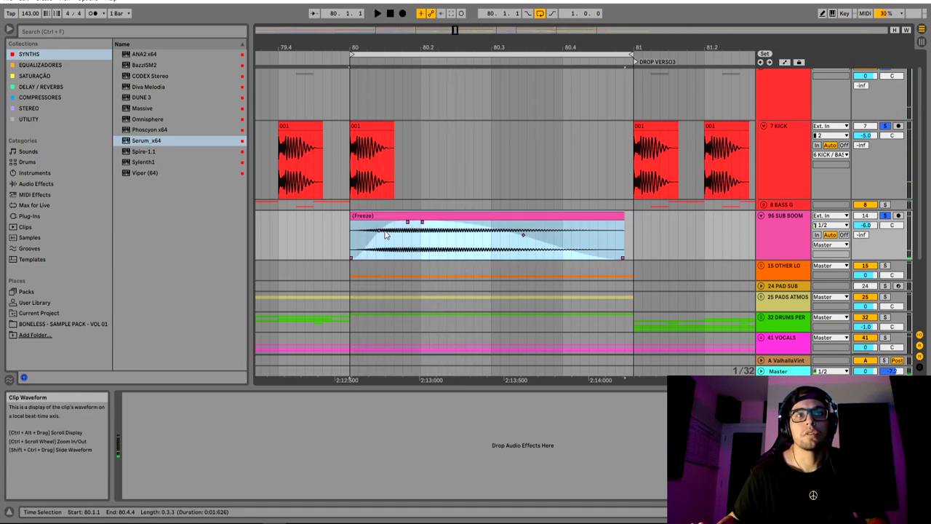
# Play the loop and extend the SUB BOOM clip's fade-in with a gentler slope until it meets the fade-out
pyautogui.press('space')
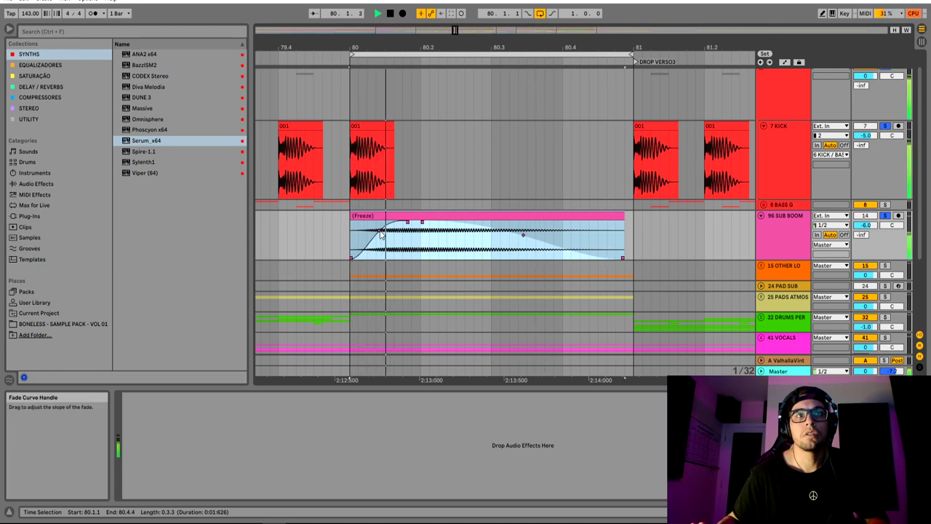
pyautogui.click(381, 232)
pyautogui.moveTo(405, 224); pyautogui.dragTo(419, 222)
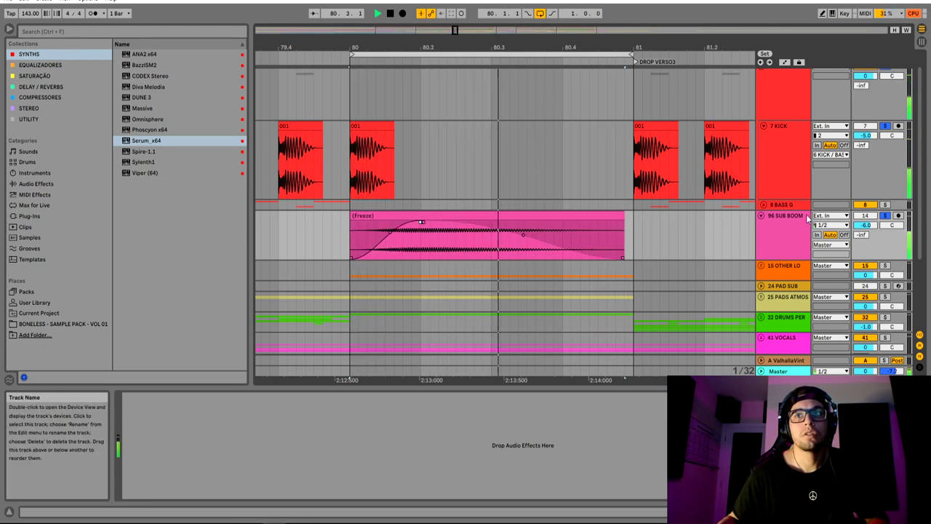
# Stop playback, unsolo the KICK and SUB BOOM tracks, and select bar 80 to 81 on the KICK track
pyautogui.press('space')
pyautogui.click(887, 218)
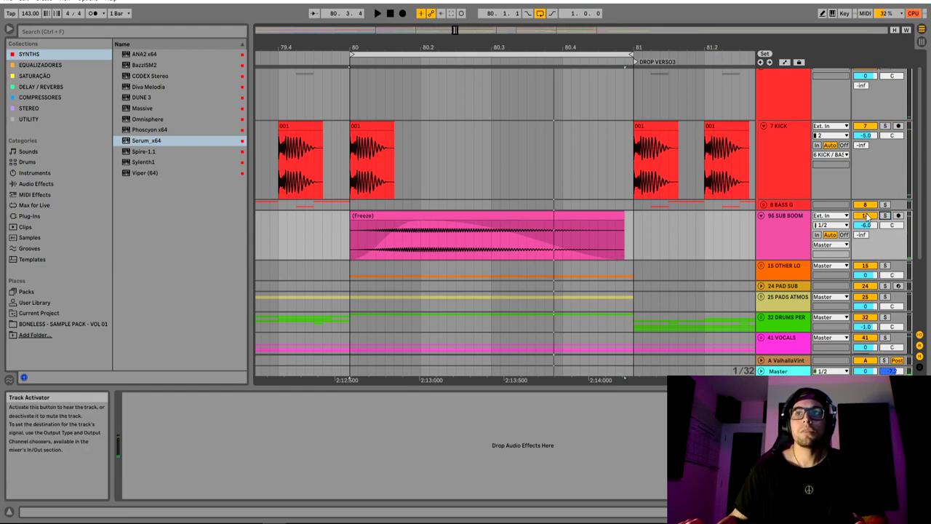
pyautogui.moveTo(682, 48); pyautogui.dragTo(505, 10)
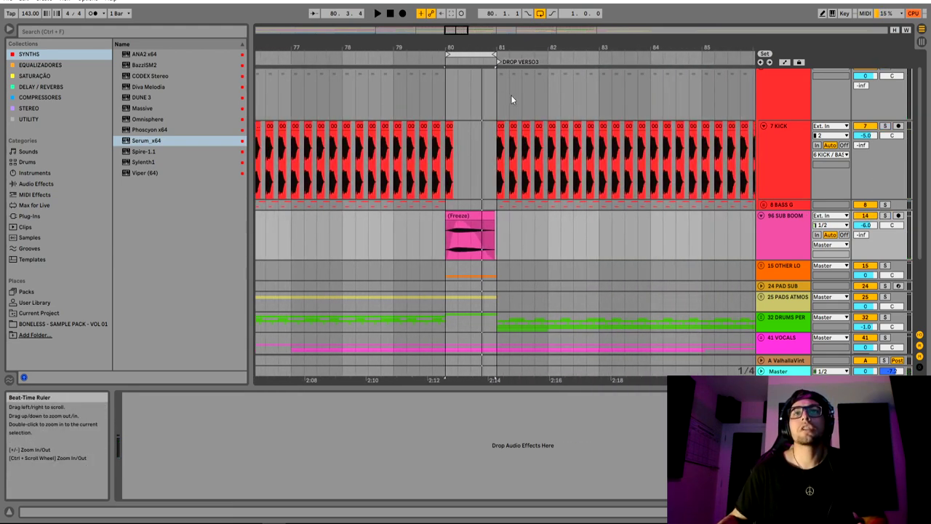
pyautogui.moveTo(448, 171); pyautogui.dragTo(465, 172)
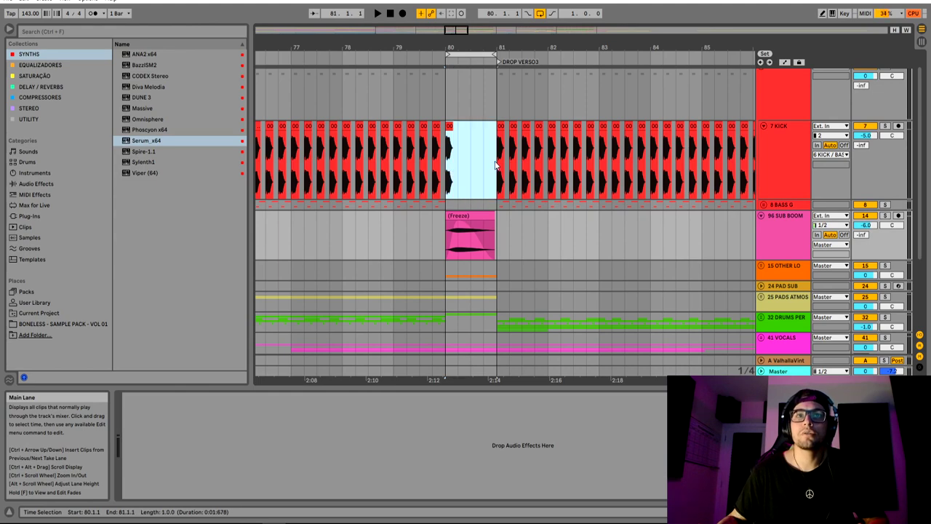
# Play the transition from 78.3.1 into DROP VERSO3 and delete the single remaining kick at bar 80 on the KICK track
pyautogui.click(370, 237)
pyautogui.press('space')
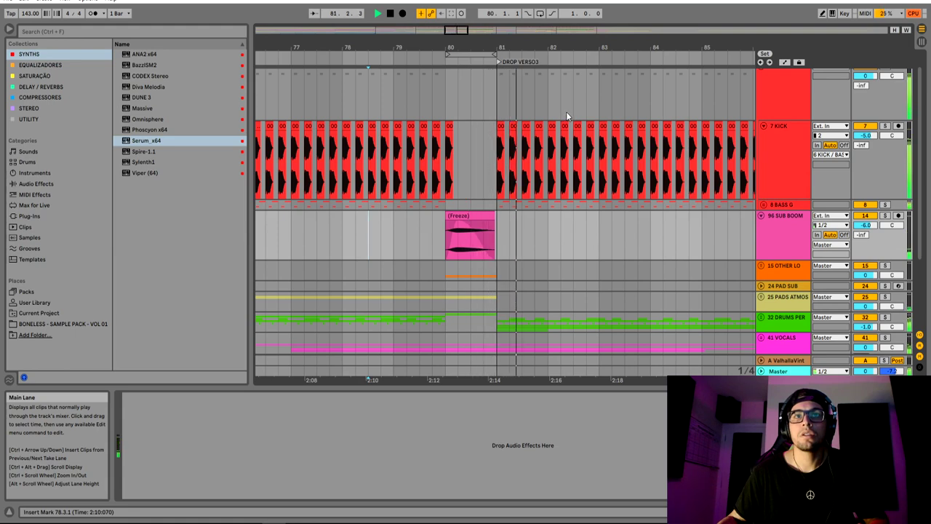
pyautogui.press('space')
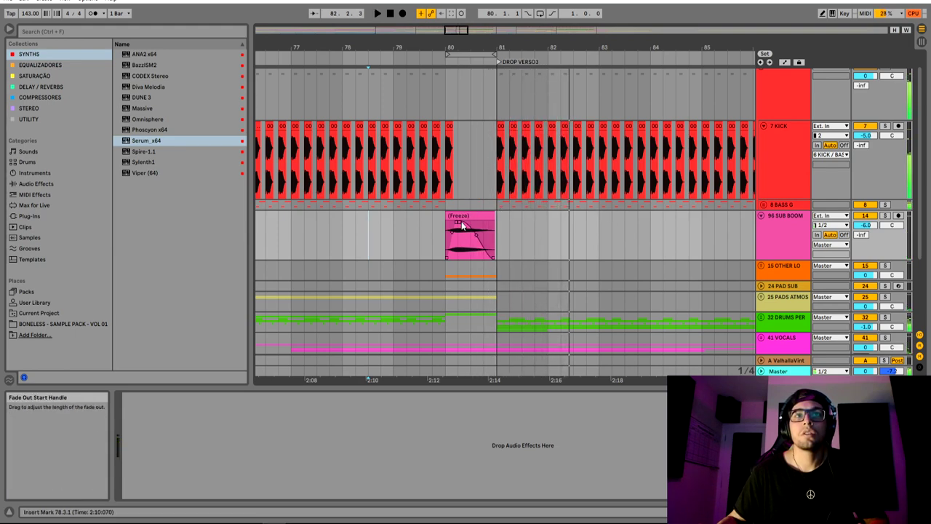
pyautogui.click(449, 127)
pyautogui.press('Delete')
# Solo the SUB BOOM track, play its bar 80 clip and shorten the clip's fade-in to almost nothing
pyautogui.click(469, 217)
pyautogui.click(885, 216)
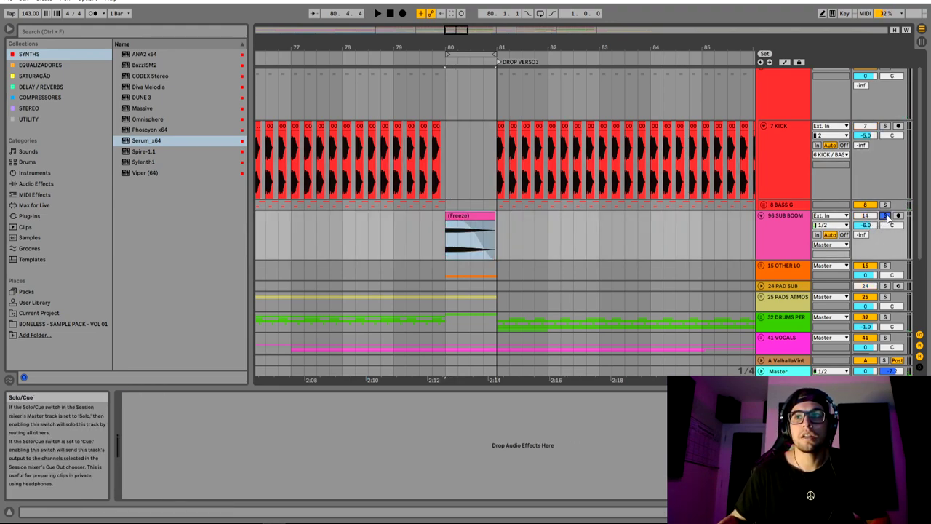
pyautogui.press('space')
pyautogui.moveTo(426, 47); pyautogui.dragTo(429, 118)
pyautogui.click(412, 224)
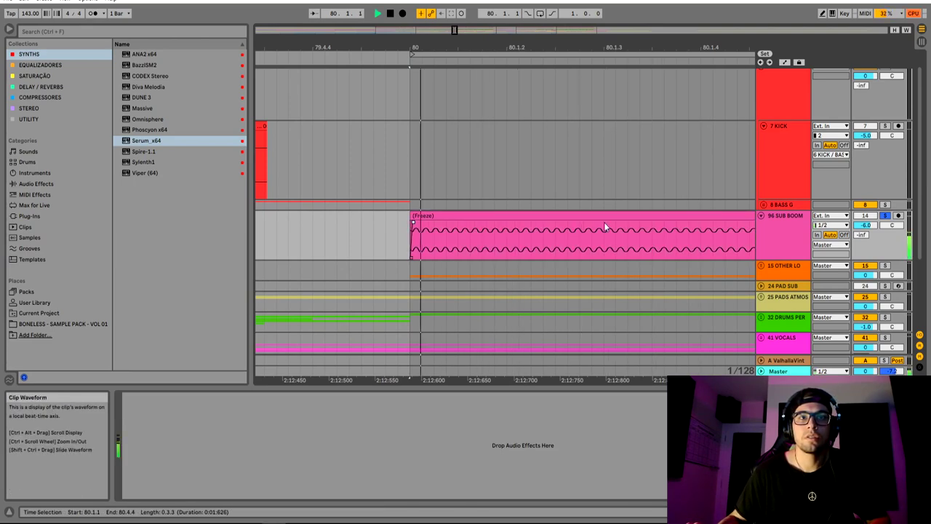
pyautogui.press('space')
pyautogui.moveTo(603, 42); pyautogui.dragTo(464, 6)
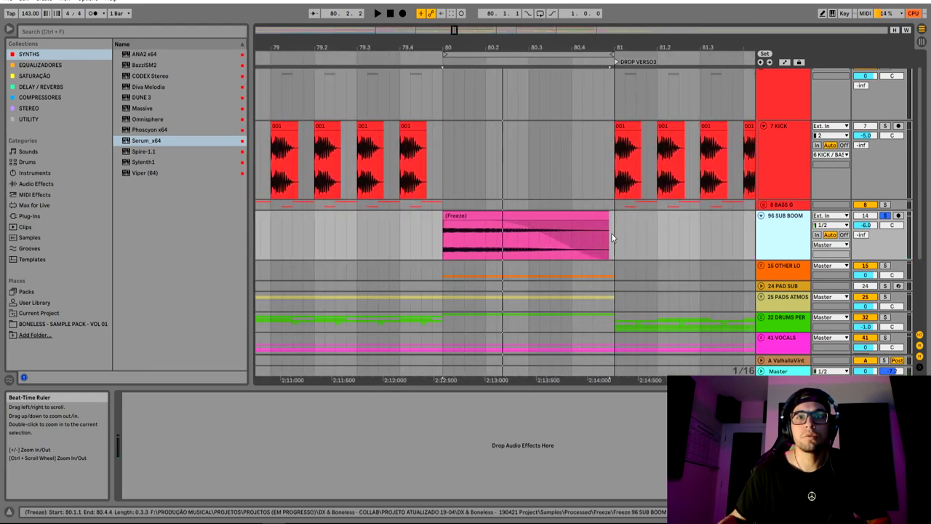
# Play briefly from 79.3.1 and take the SUB BOOM track out of solo
pyautogui.click(355, 238)
pyautogui.press('space')
pyautogui.press('space')
pyautogui.click(888, 209)
pyautogui.click(886, 215)
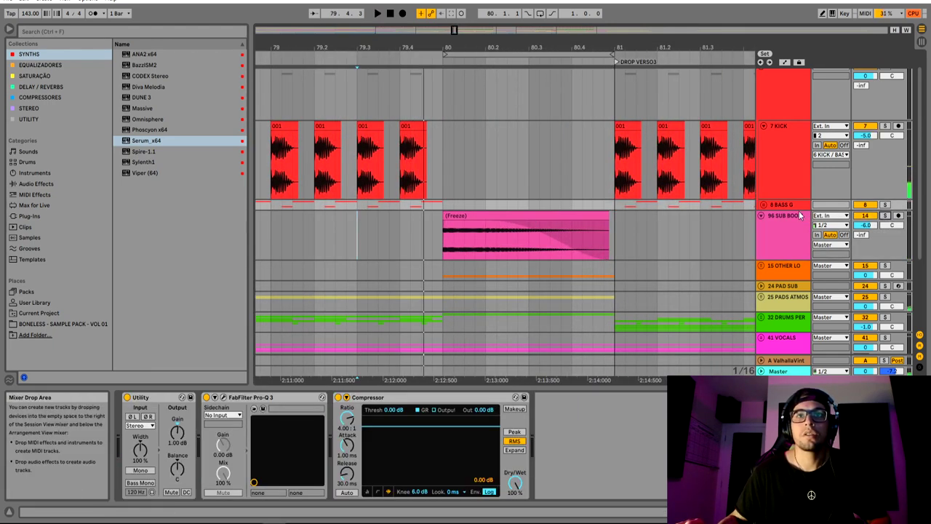
# Play the full mix from 79.1.1 into DROP VERSO3 and collapse the KICK / BASS group
pyautogui.moveTo(520, 46); pyautogui.dragTo(513, 233)
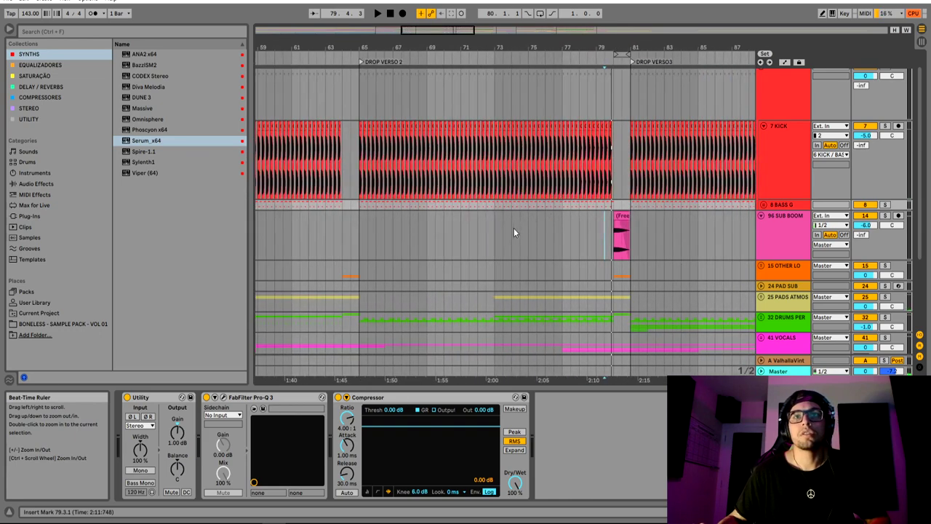
pyautogui.click(514, 231)
pyautogui.click(594, 232)
pyautogui.press('space')
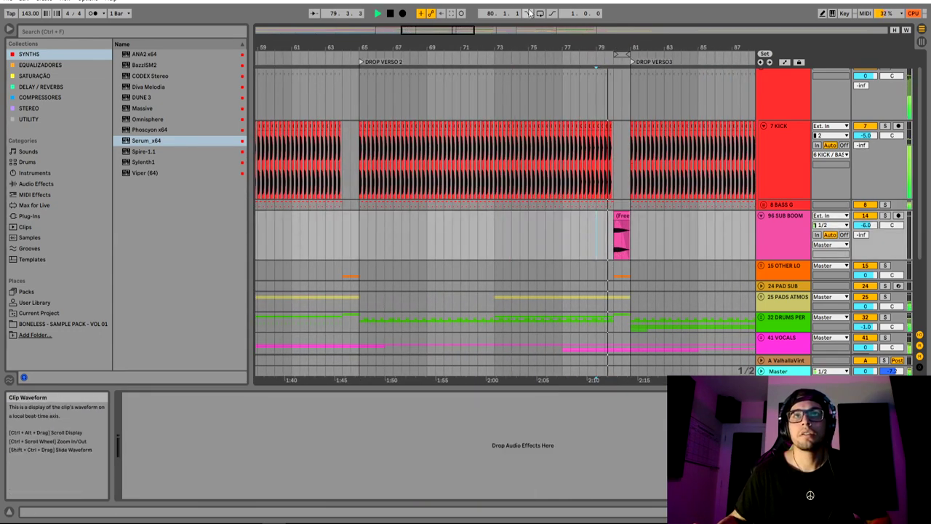
pyautogui.moveTo(658, 48); pyautogui.dragTo(418, 33)
pyautogui.scroll(1, 696, 114)
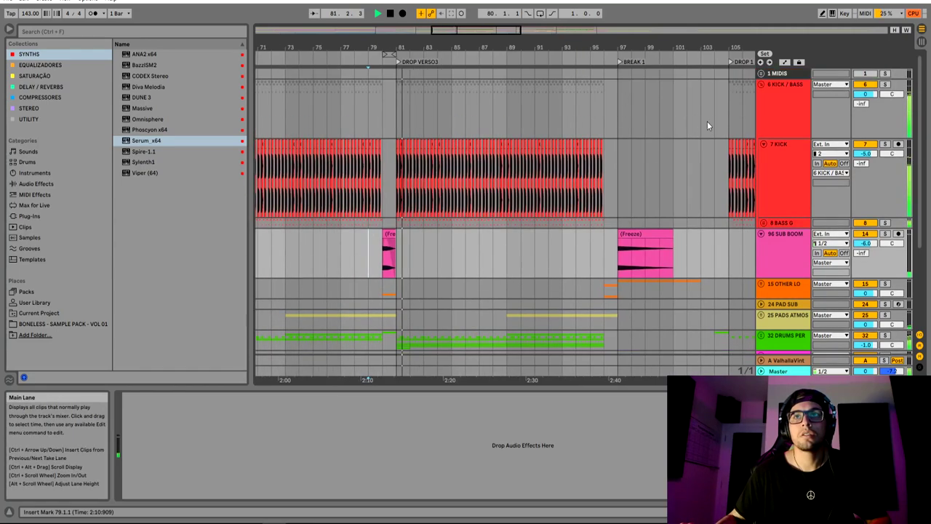
pyautogui.click(762, 85)
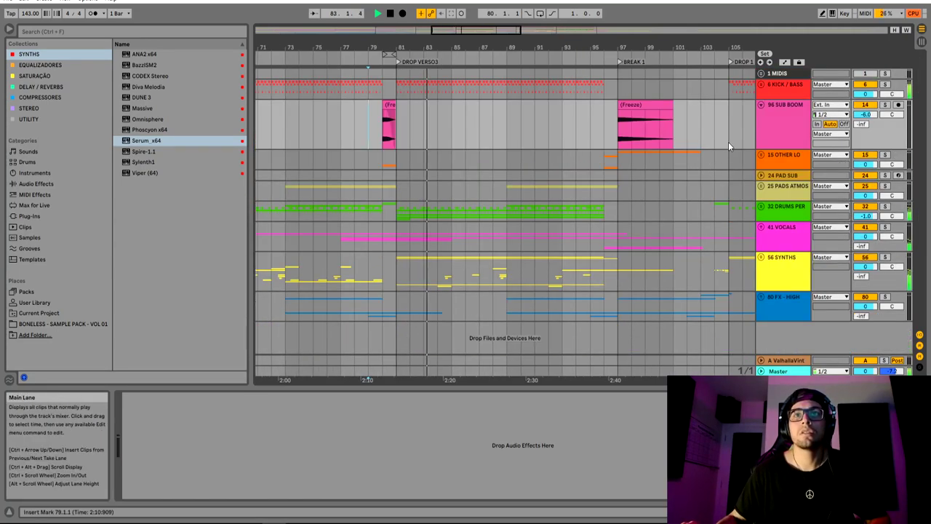
# Restart playback from 94.1.1 and lengthen the fade-out of the SUB BOOM clip at BREAK 1 to about 2.5 bars
pyautogui.press('space')
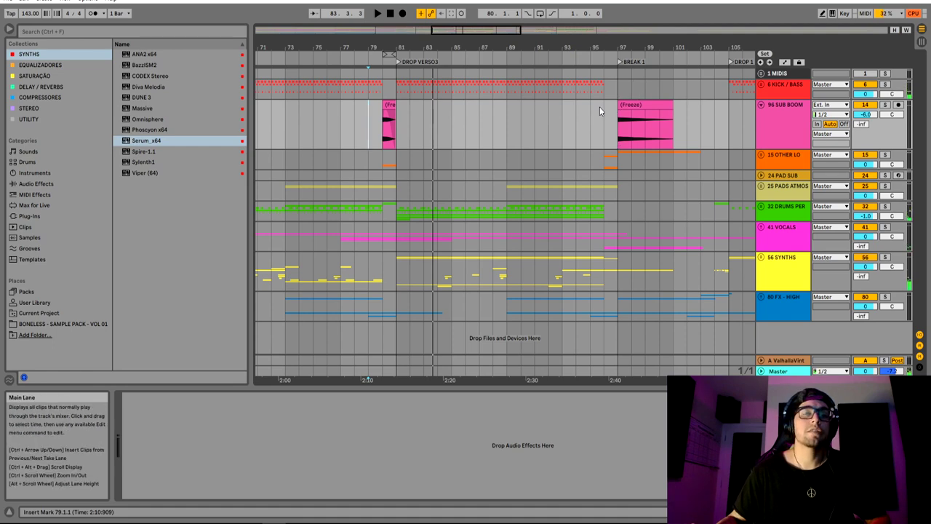
pyautogui.press('space')
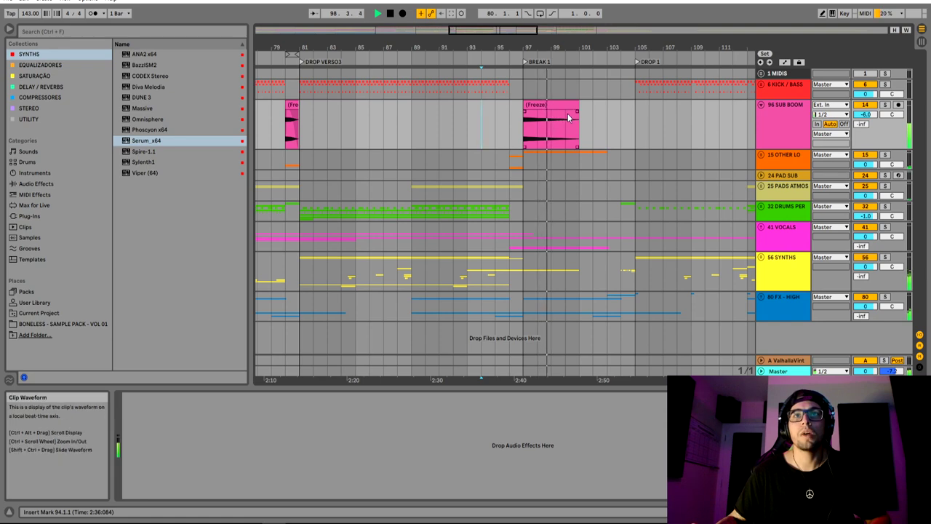
pyautogui.moveTo(574, 112); pyautogui.dragTo(539, 111)
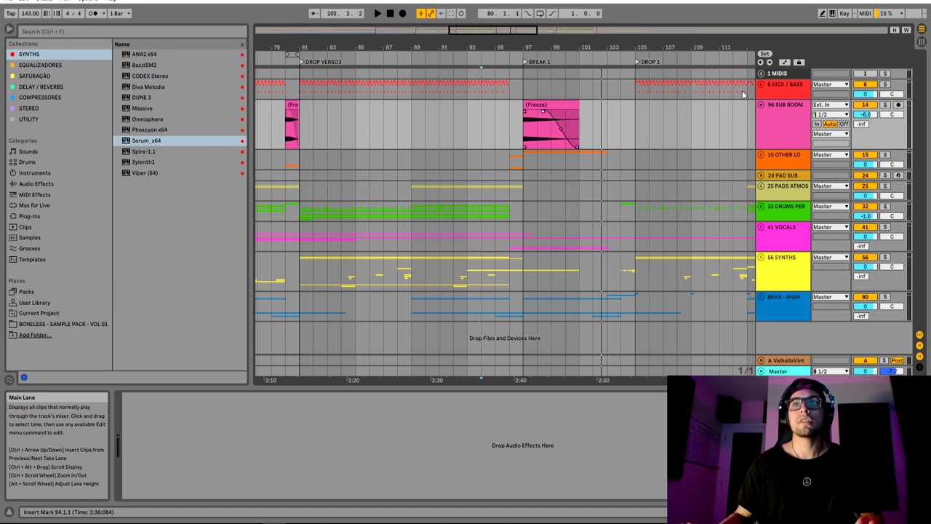
# Copy the SUB BOOM clip from bar 97 to bar 33 on the same track
pyautogui.moveTo(291, 56); pyautogui.dragTo(547, 81)
pyautogui.moveTo(557, 124); pyautogui.dragTo(364, 120)
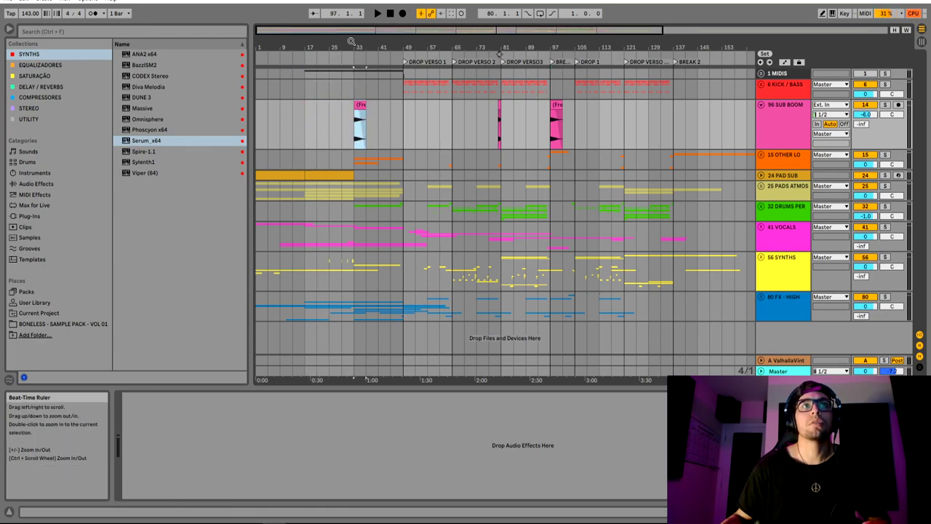
pyautogui.moveTo(352, 45); pyautogui.dragTo(355, 96)
# Solo the OTHER LO track to hear it from 33.1.1, mute it, and select the SUB BOOM clip at bar 33
pyautogui.click(885, 155)
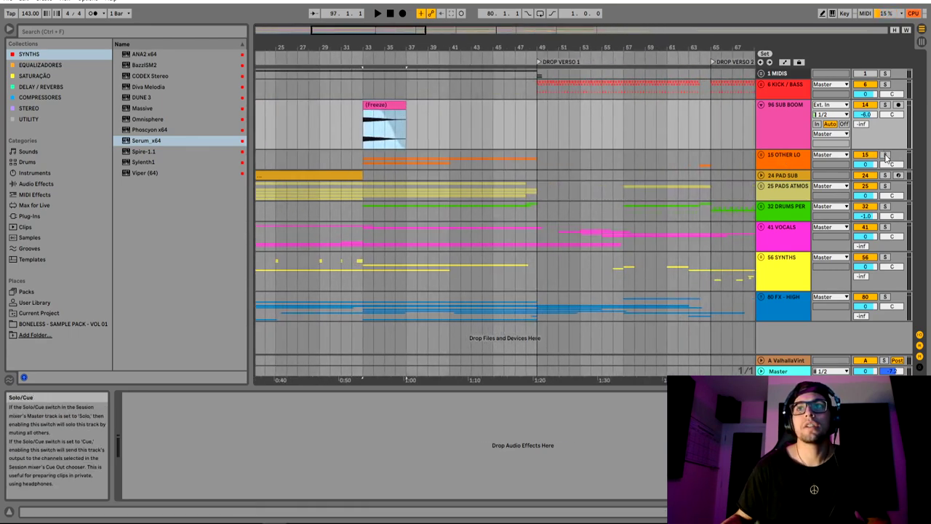
pyautogui.click(366, 161)
pyautogui.press('space')
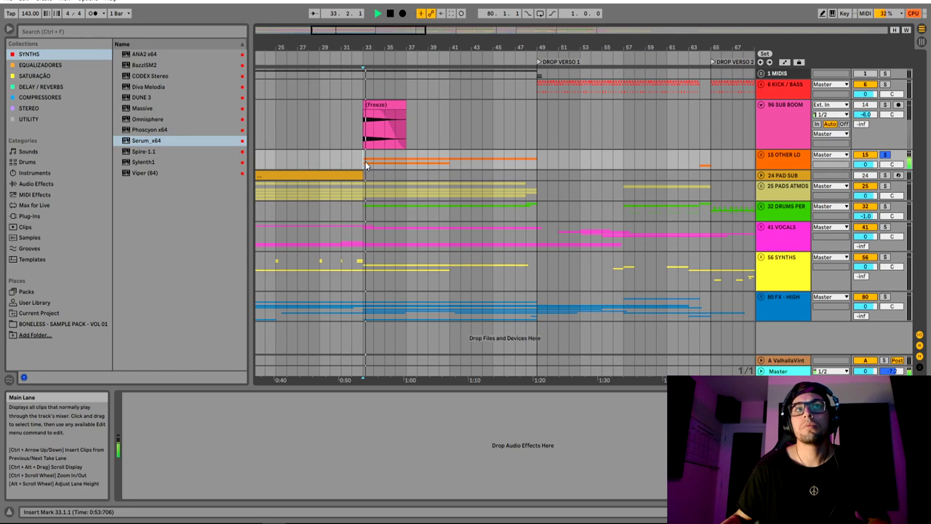
pyautogui.press('space')
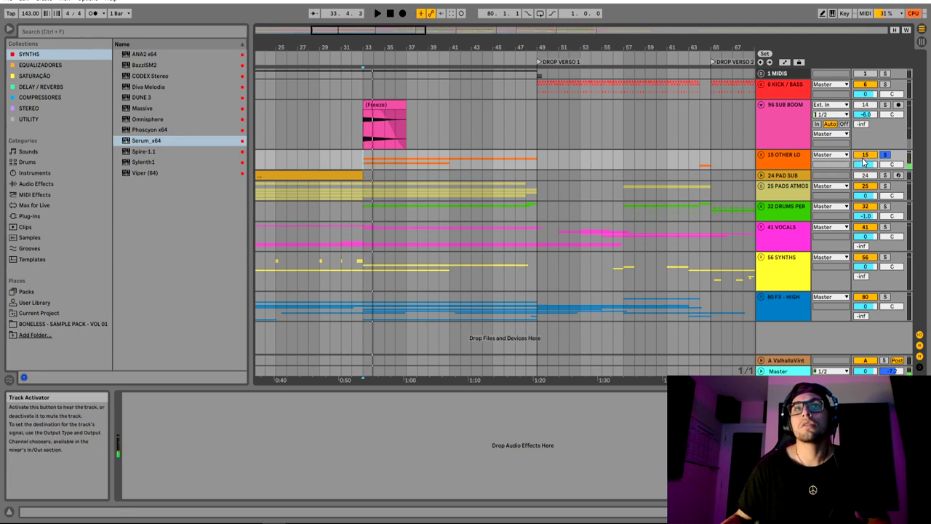
pyautogui.click(385, 107)
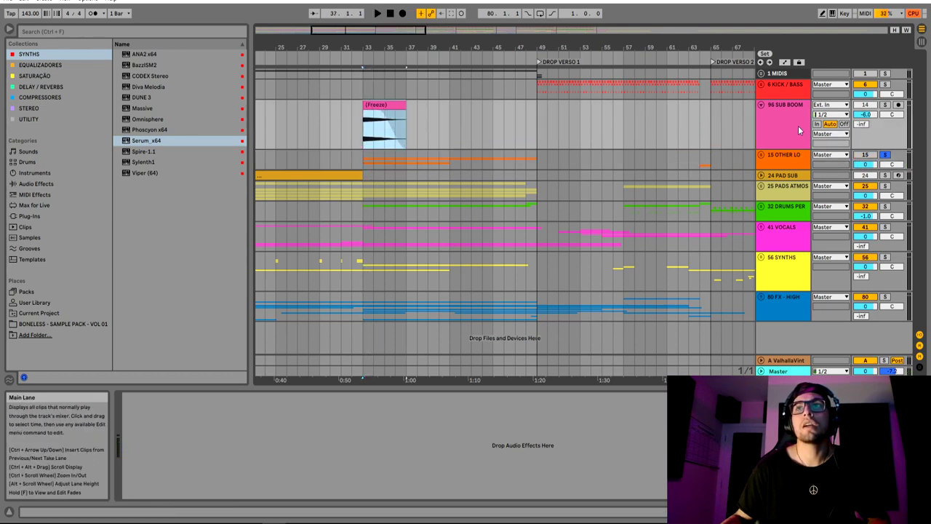
# Play the mix from 30.1.1 through the SUB BOOM clip and from just before DROP VERSO 1 into the drop
pyautogui.click(329, 124)
pyautogui.press('space')
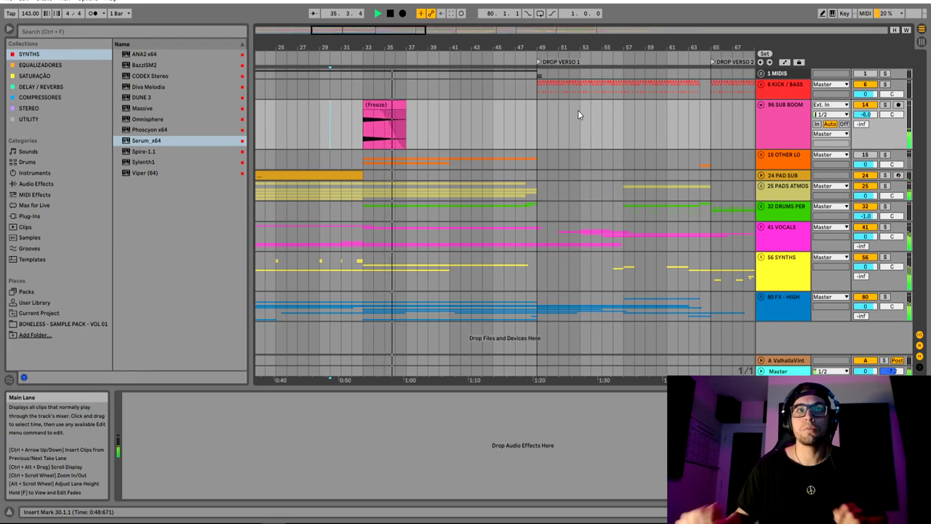
pyautogui.click(470, 114)
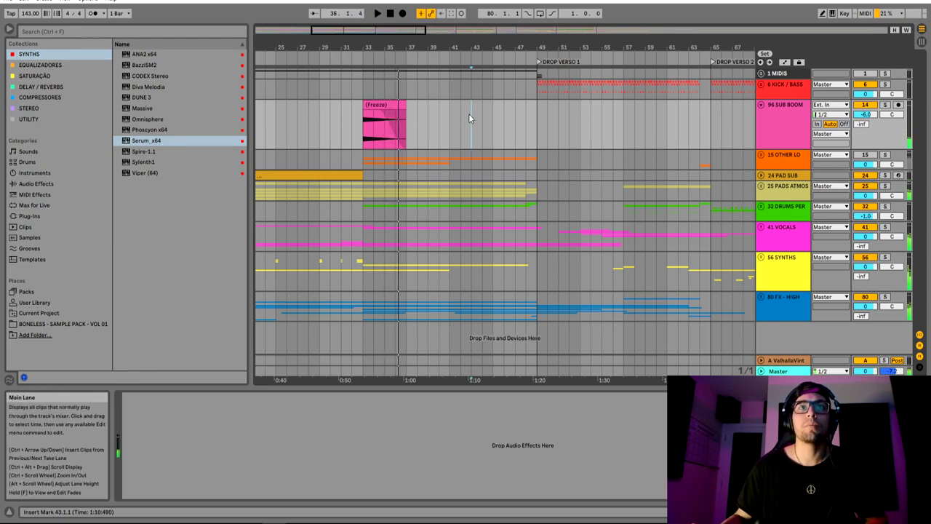
pyautogui.click(515, 111)
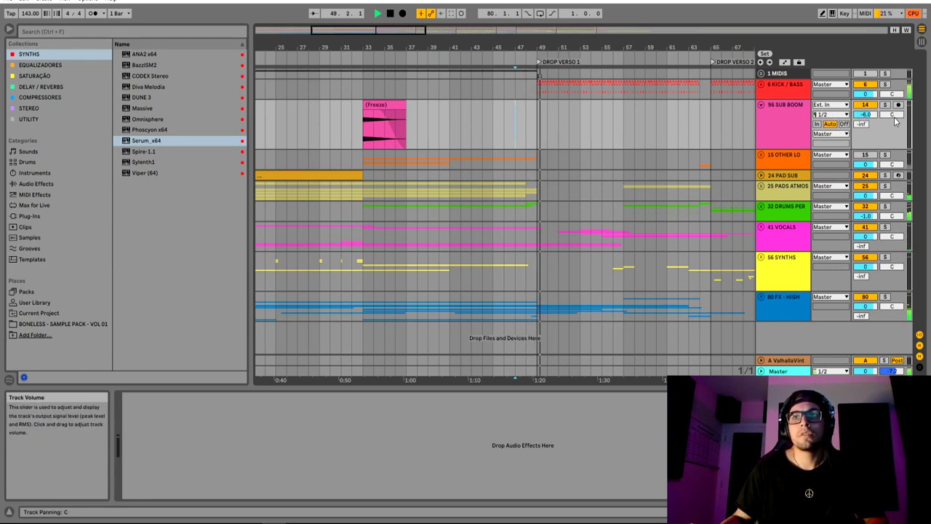
pyautogui.click(434, 114)
pyautogui.press('space')
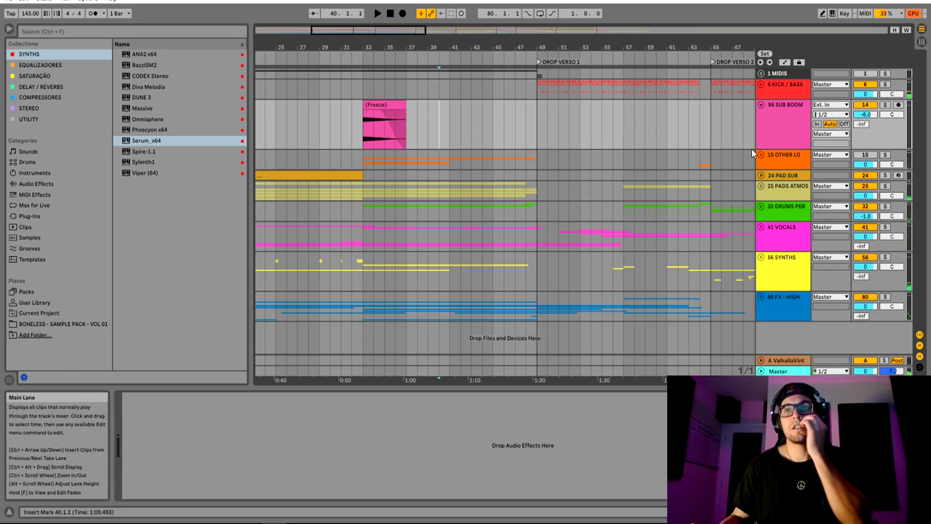
# Deactivate the SUB BOOM clip at bar 33 and play from 32.1.1 to hear the passage without it
pyautogui.click(392, 109)
pyautogui.press('0')
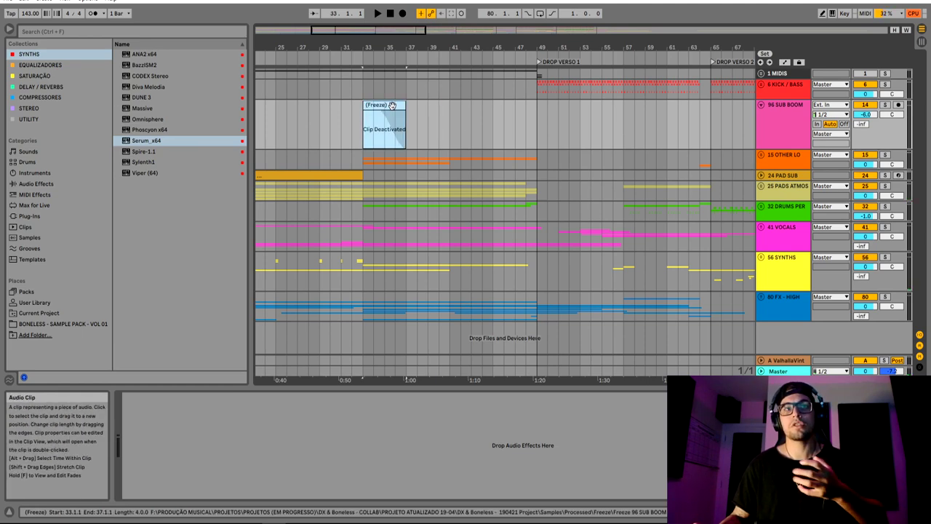
pyautogui.click(353, 127)
pyautogui.press('space')
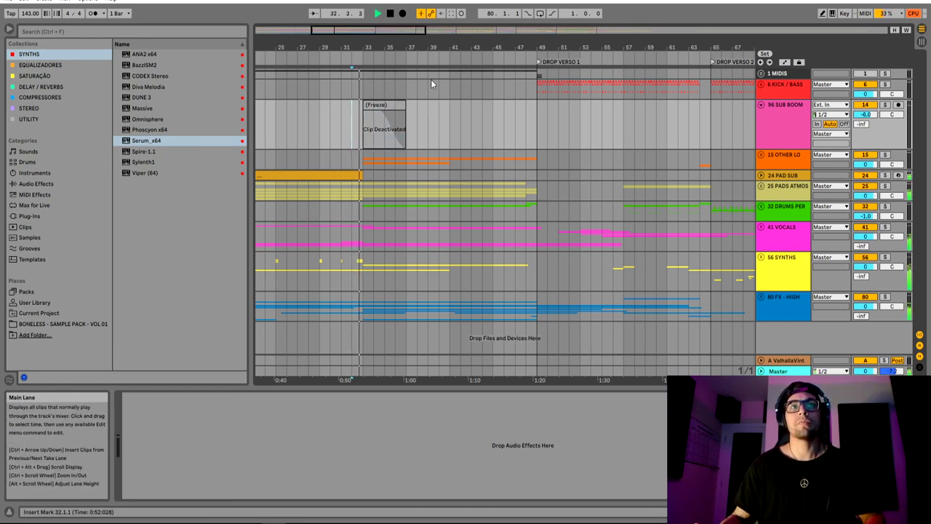